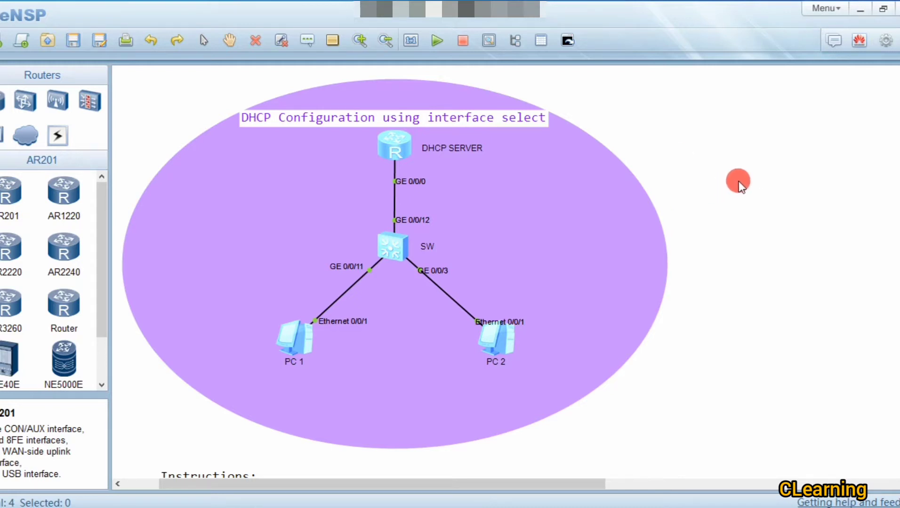
# Scroll through the lab instructions: DHCP SERVER 10.10.10.1/24 on G0/0/0, DNS 9.9.9.9, 3-day leases
pyautogui.scroll(-5, 738, 181)
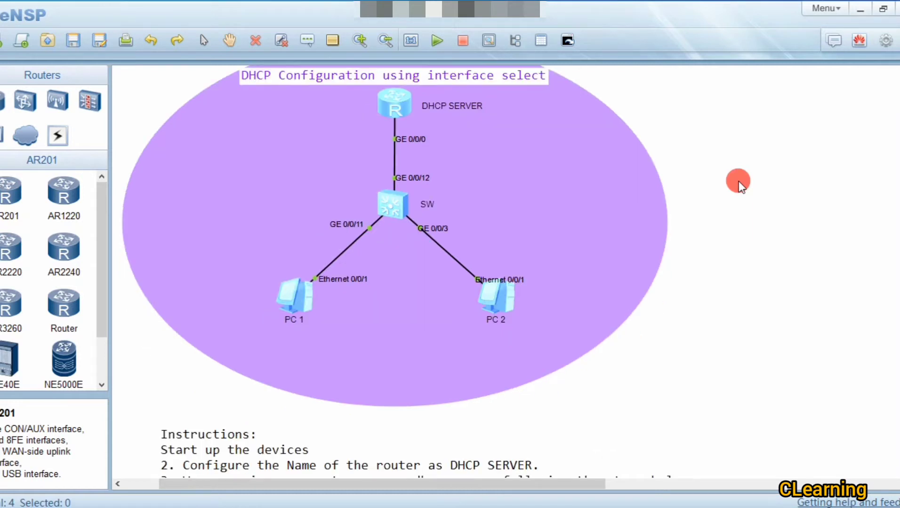
pyautogui.scroll(-3, 738, 181)
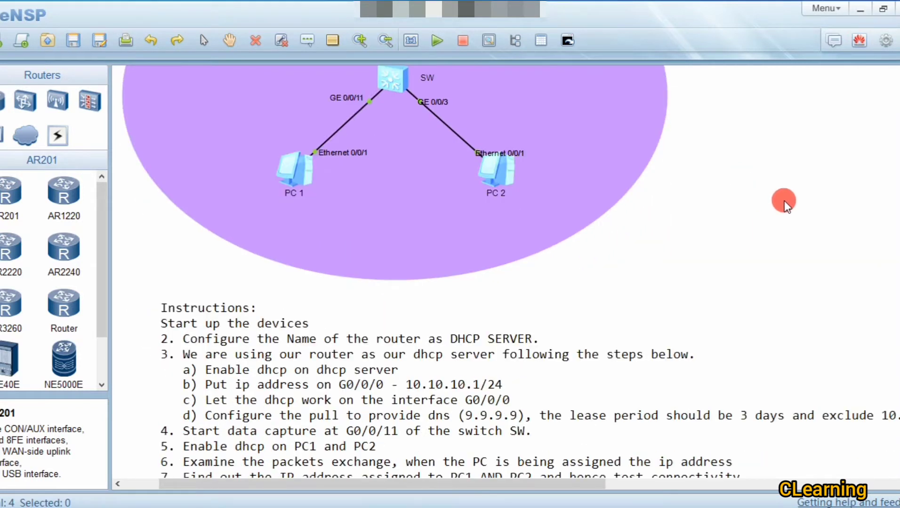
pyautogui.scroll(9, 485, 229)
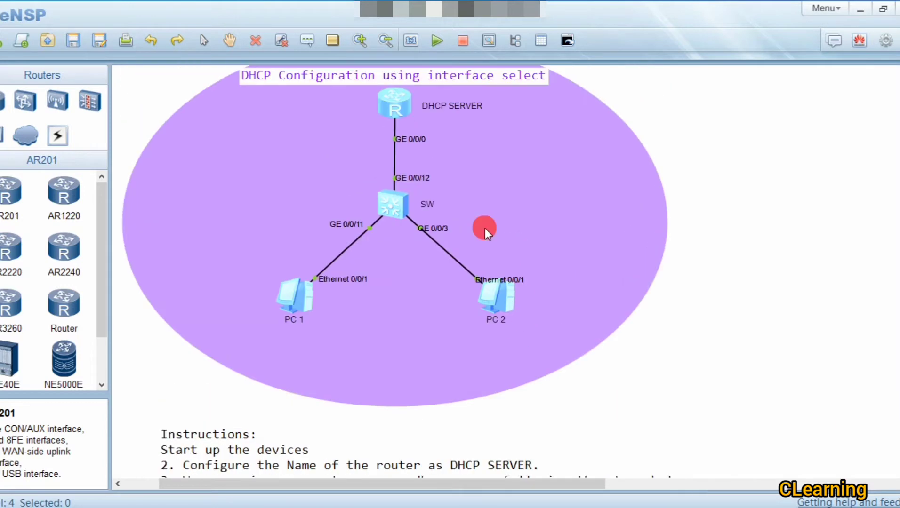
pyautogui.scroll(-3, 550, 285)
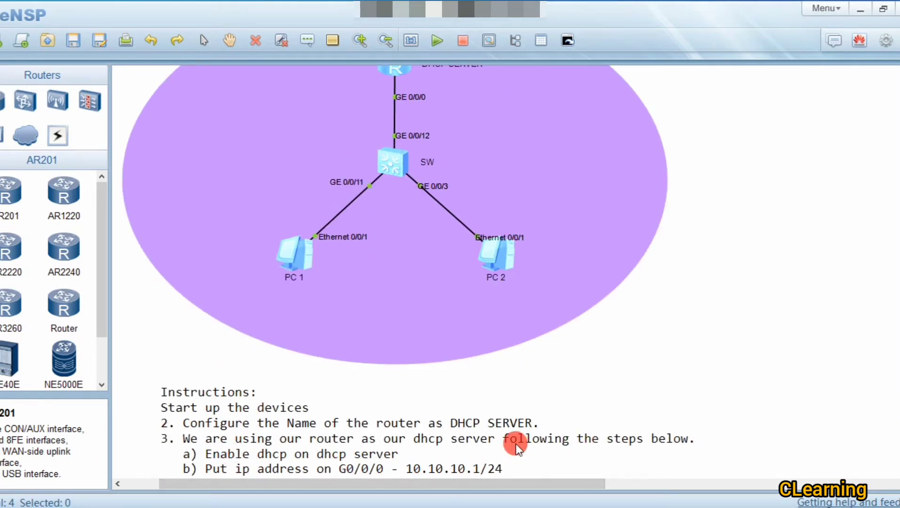
pyautogui.scroll(-6, 412, 452)
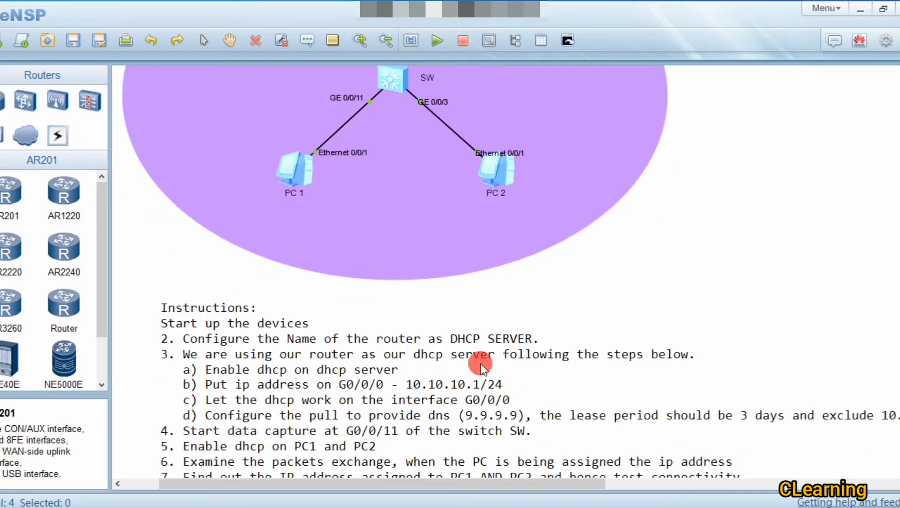
pyautogui.scroll(6, 463, 382)
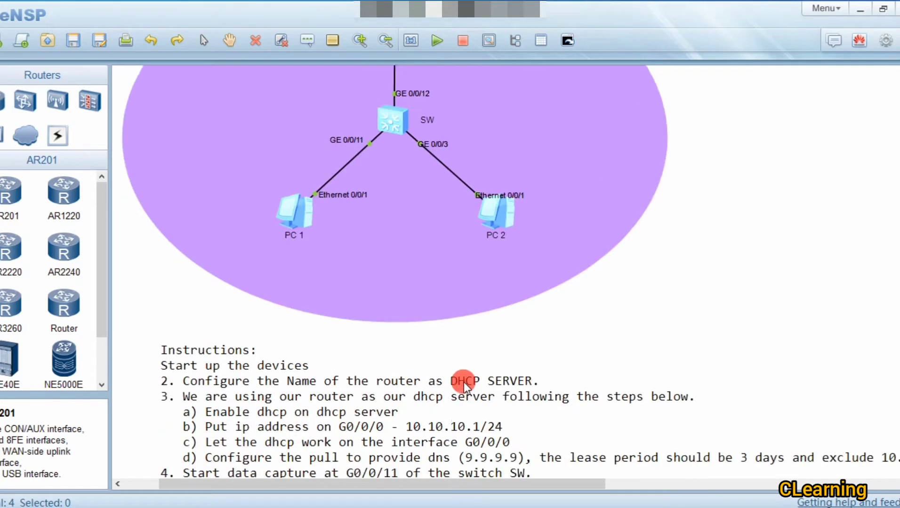
# Open the DHCP SERVER router console, move it aside, and enter system view with sys
pyautogui.doubleClick(395, 141)
pyautogui.moveTo(447, 63); pyautogui.dragTo(617, 86)
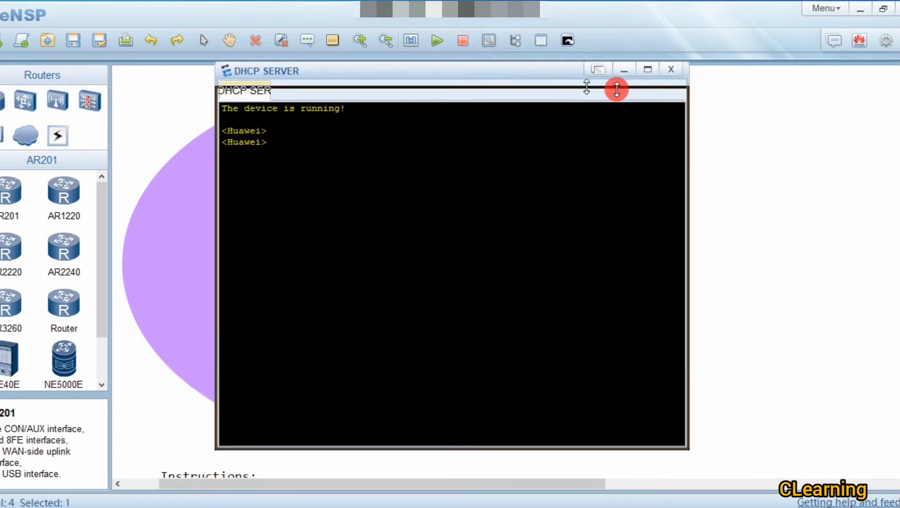
pyautogui.moveTo(527, 85); pyautogui.dragTo(830, 87)
pyautogui.write('sys')
pyautogui.press('Return')
# Enable DHCP globally on the router with 'dhcp enable'
pyautogui.write('en')
pyautogui.press('Tab')
pyautogui.press('BackSpace')
pyautogui.press('BackSpace')
pyautogui.write('dhcp e')
pyautogui.press('Tab')
pyautogui.write('e')
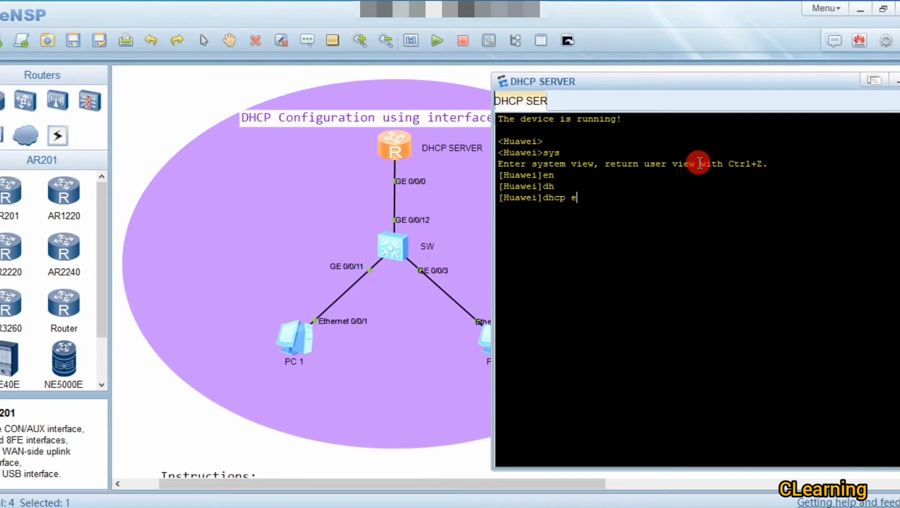
pyautogui.write('nable')
pyautogui.press('Tab')
pyautogui.press('Return')
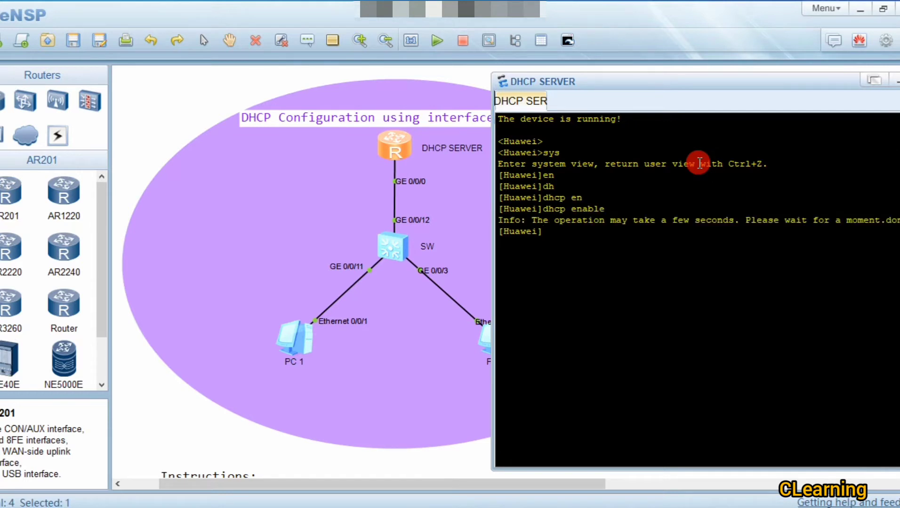
pyautogui.press('Return')
pyautogui.press('Return')
# Enter interface GigabitEthernet0/0/0 and begin the ip address command
pyautogui.write('i')
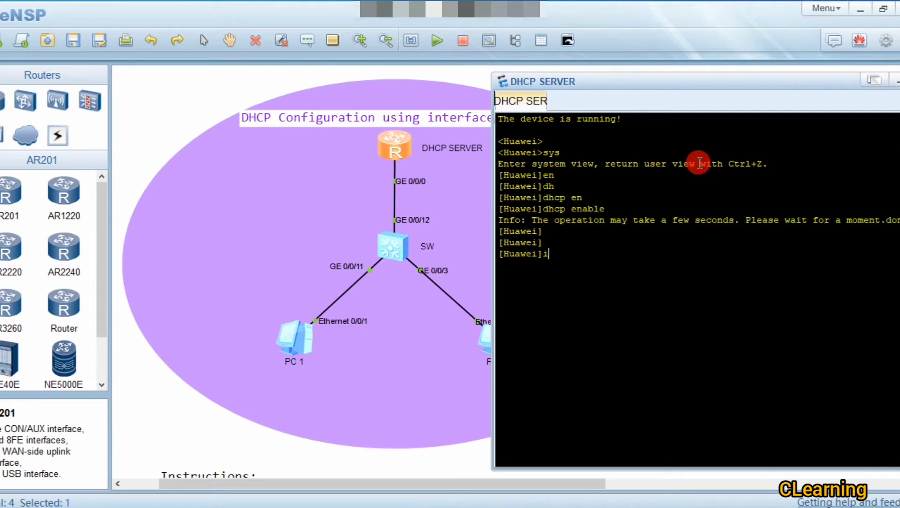
pyautogui.write('nt g0/0/0')
pyautogui.press('Return')
pyautogui.write('ip ad')
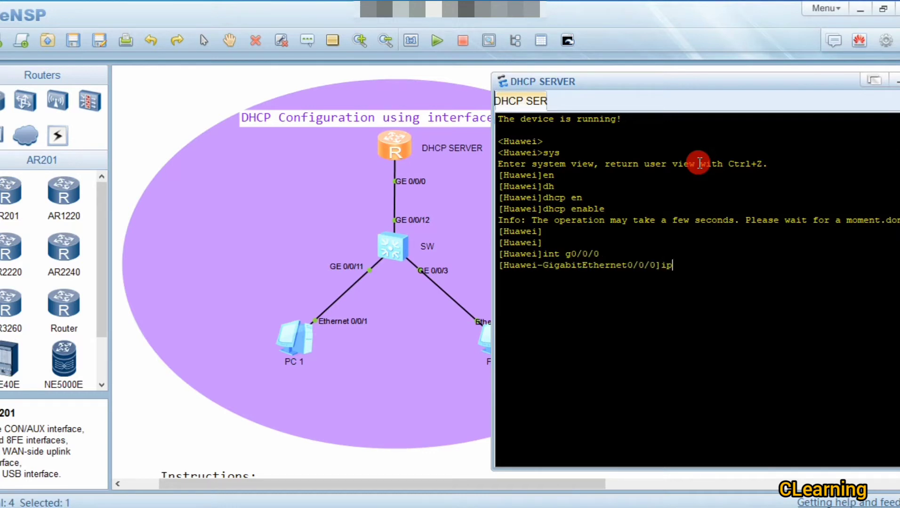
pyautogui.press('Tab')
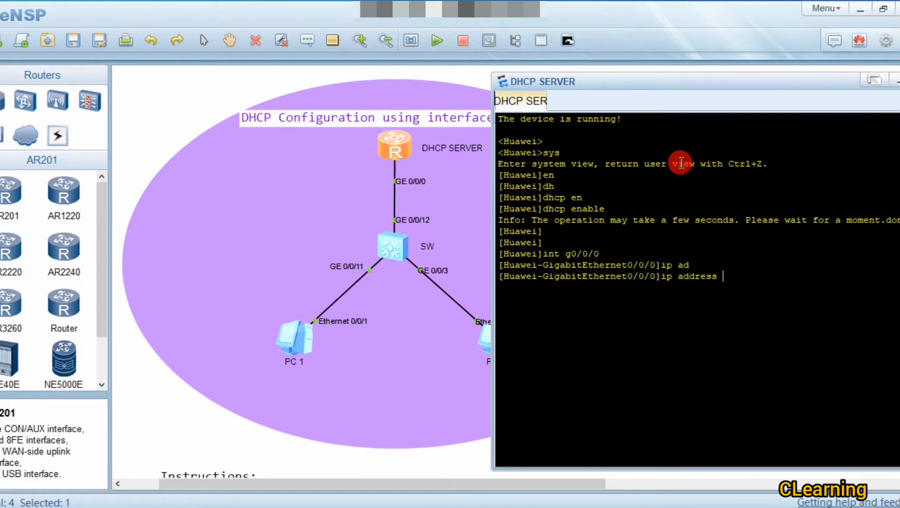
pyautogui.scroll(-5, 394, 269)
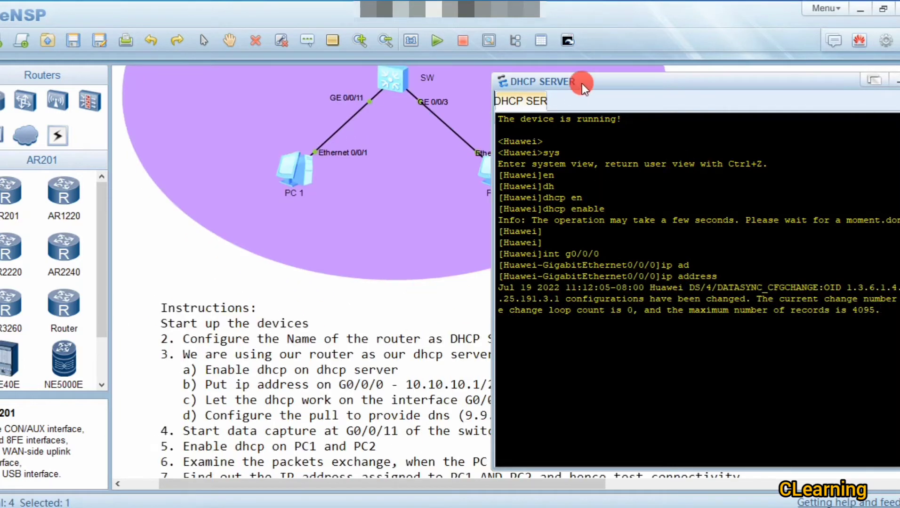
pyautogui.moveTo(582, 83); pyautogui.dragTo(655, 111)
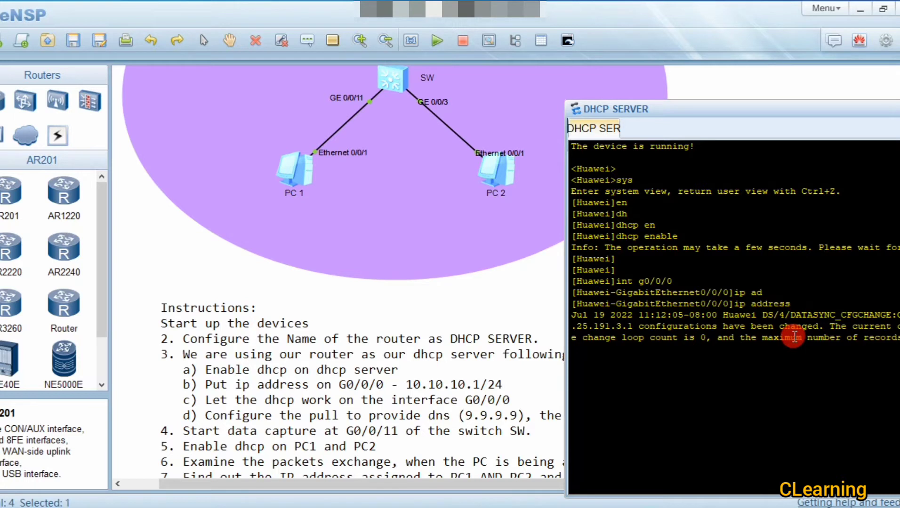
# Assign IP address 10.10.10.1/24 to GigabitEthernet0/0/0
pyautogui.press('Return')
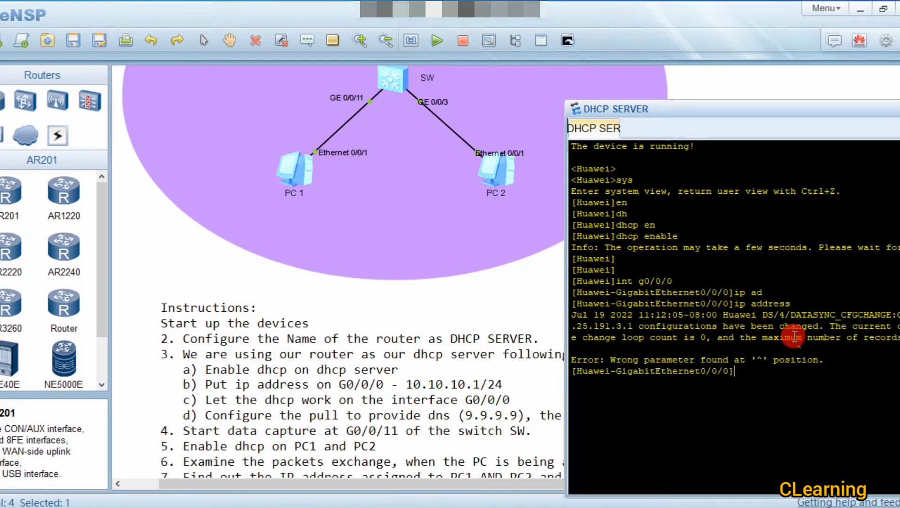
pyautogui.write('192')
pyautogui.write('.')
pyautogui.press('BackSpace')
pyautogui.press('BackSpace')
pyautogui.press('BackSpace')
pyautogui.write('0.10.10.1 24')
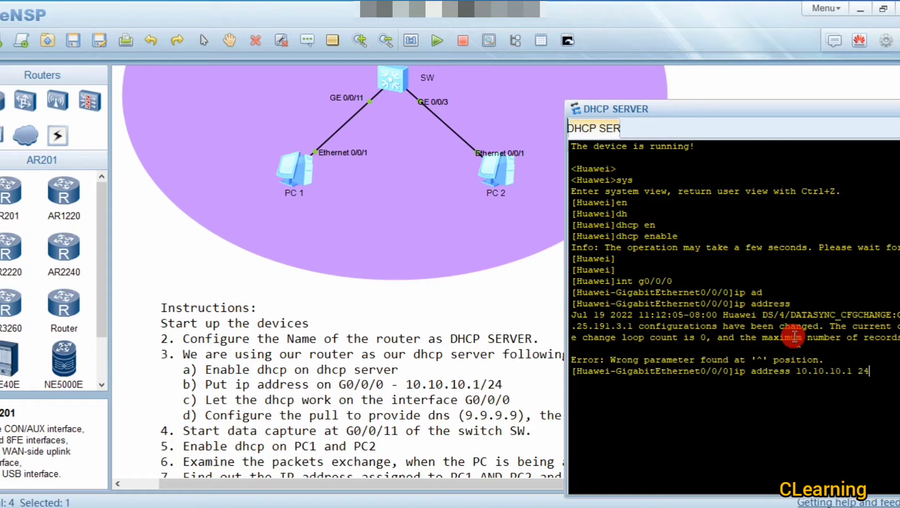
pyautogui.press('Return')
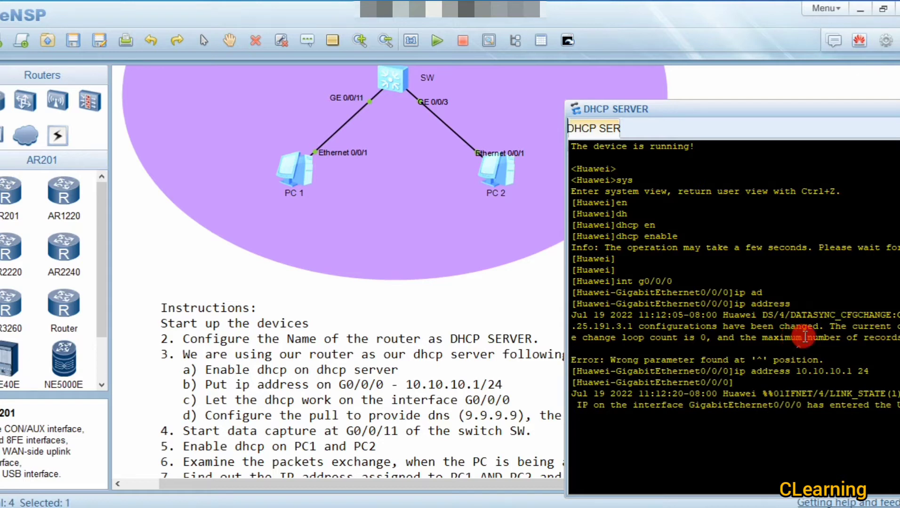
# Run 'dhcp select interface' so G0/0/0 serves DHCP from its interface pool
pyautogui.moveTo(727, 109); pyautogui.dragTo(666, 82)
pyautogui.click(880, 442)
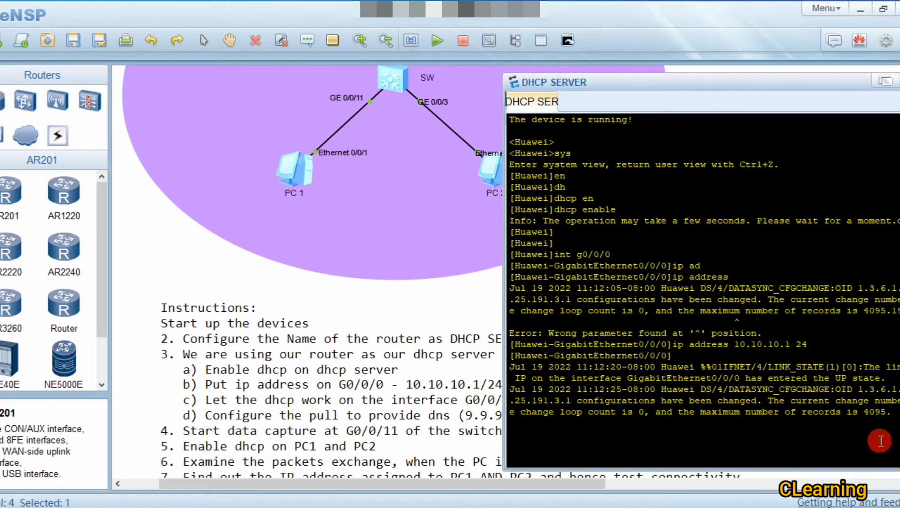
pyautogui.press('Return')
pyautogui.write('dhcp')
pyautogui.press('Tab')
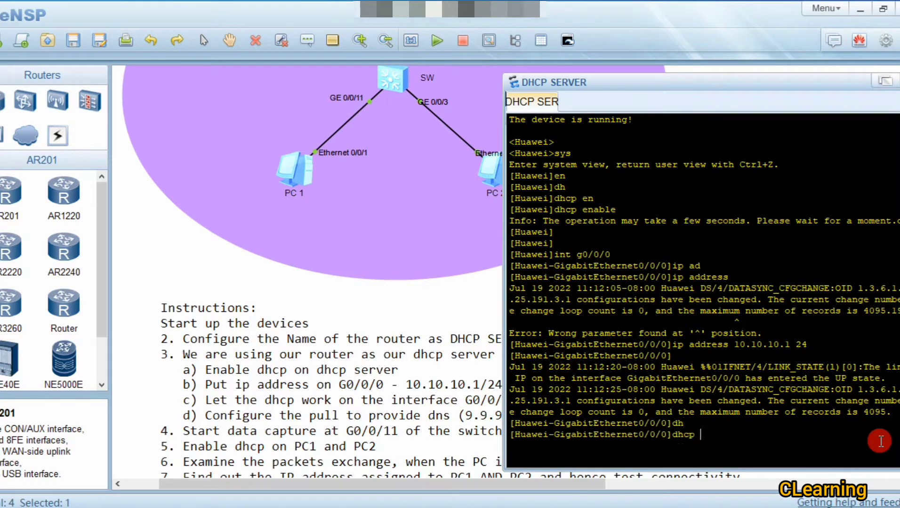
pyautogui.press('Tab')
pyautogui.write('se')
pyautogui.press('Tab')
pyautogui.write('in')
pyautogui.press('Tab')
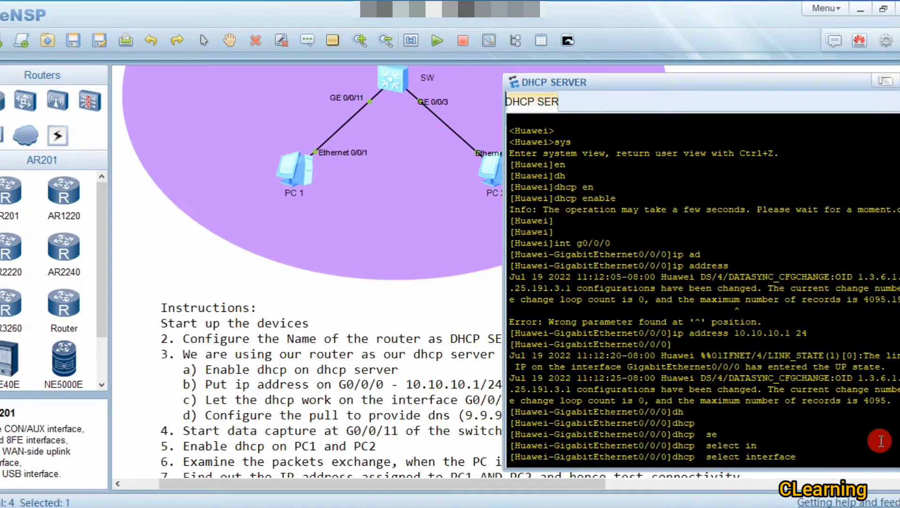
pyautogui.press('Return')
pyautogui.press('Return')
pyautogui.press('Return')
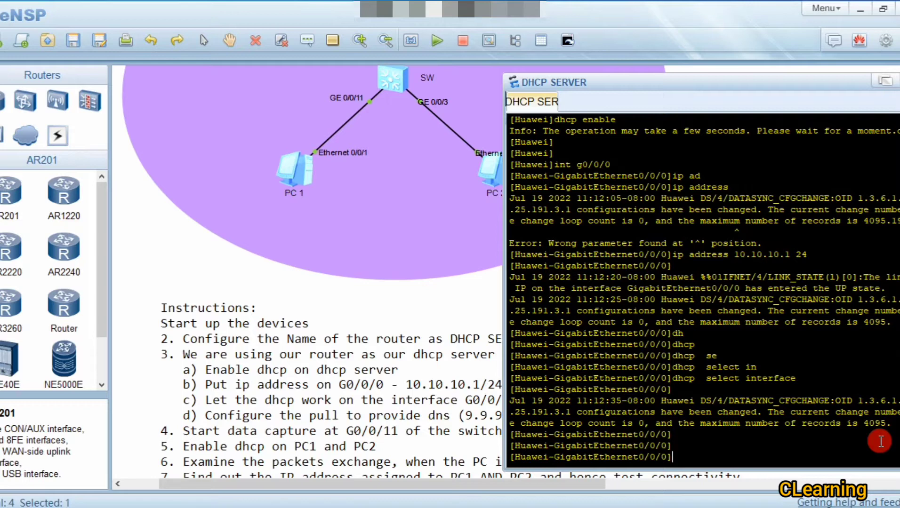
# Close the router console and review instruction step 3d, marking the excluded address 10.10.10.2
pyautogui.click(423, 305)
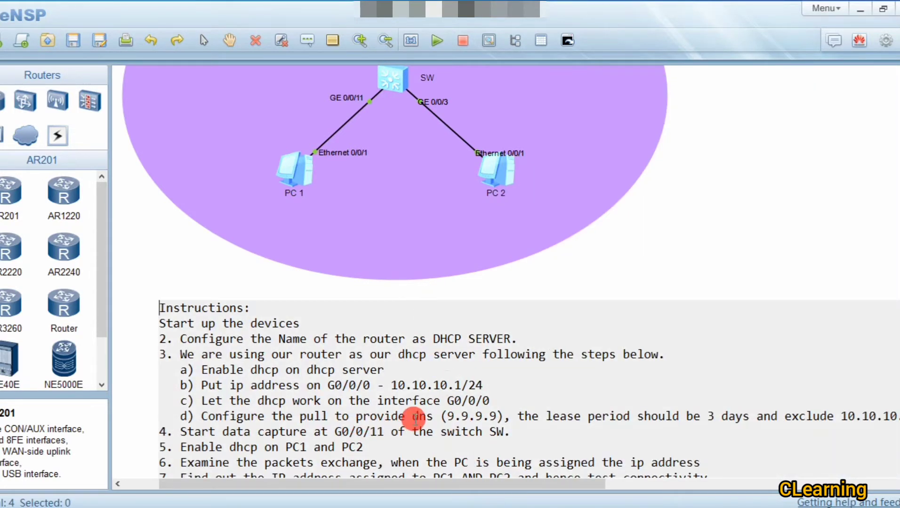
pyautogui.moveTo(577, 487); pyautogui.dragTo(628, 484)
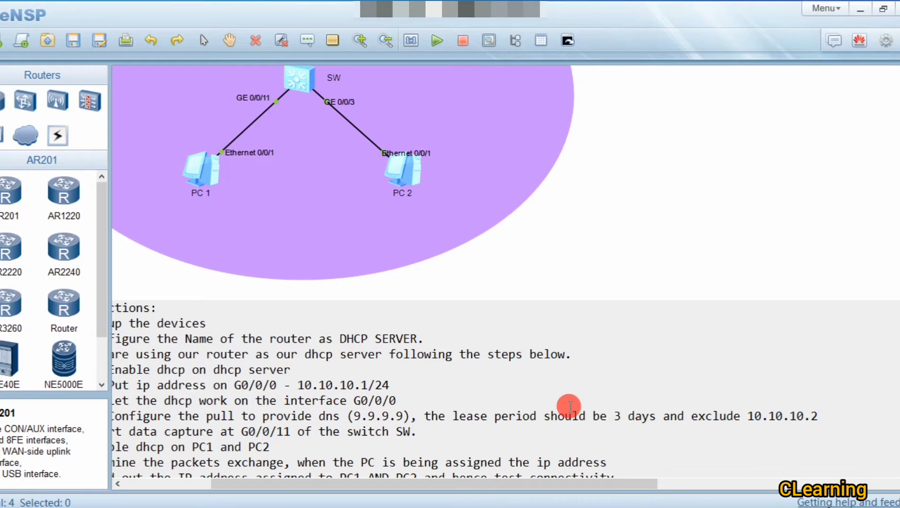
pyautogui.click(824, 417)
pyautogui.moveTo(824, 416); pyautogui.dragTo(748, 416)
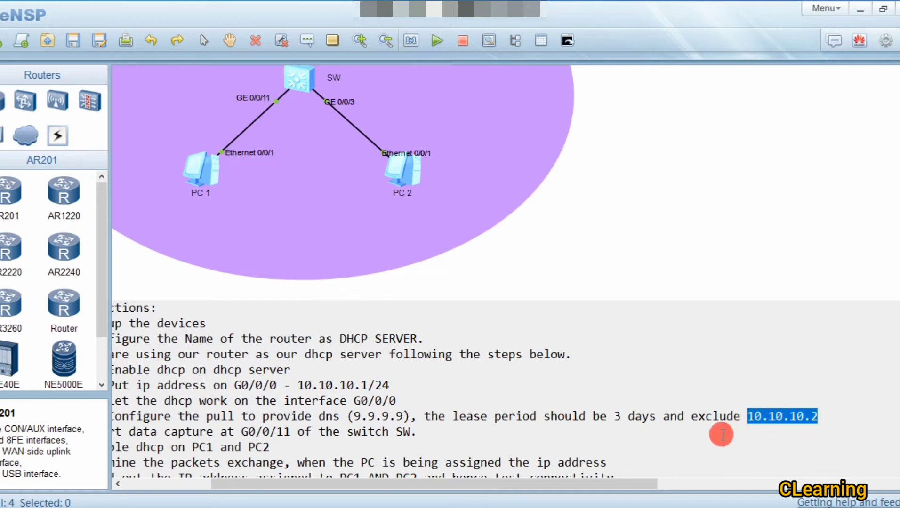
pyautogui.click(691, 444)
pyautogui.moveTo(612, 485); pyautogui.dragTo(560, 484)
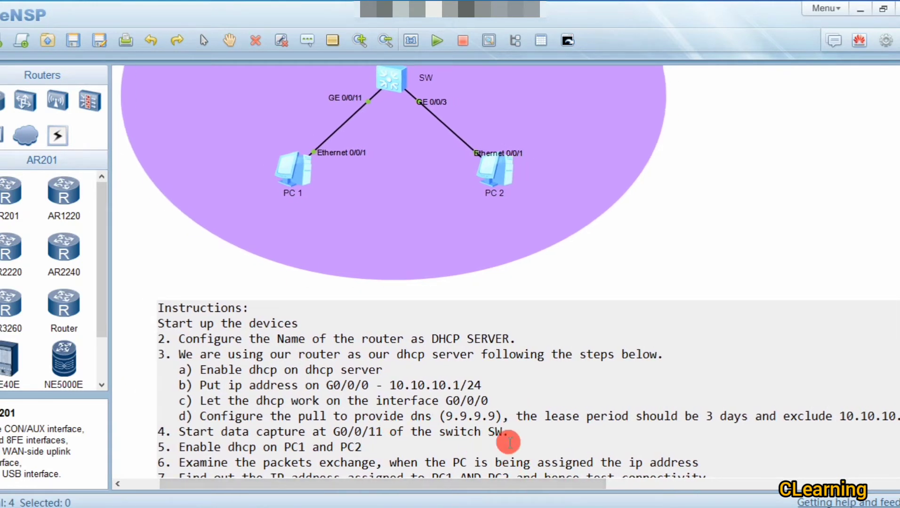
pyautogui.moveTo(505, 488); pyautogui.dragTo(530, 485)
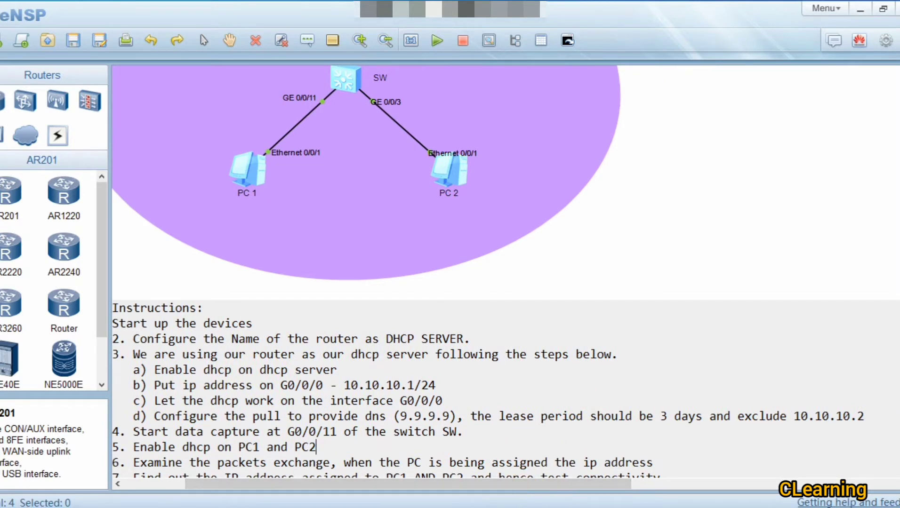
# Set the interface pool's DNS server to 9.9.9.9 with 'dhcp server dns-list'
pyautogui.click(519, 428)
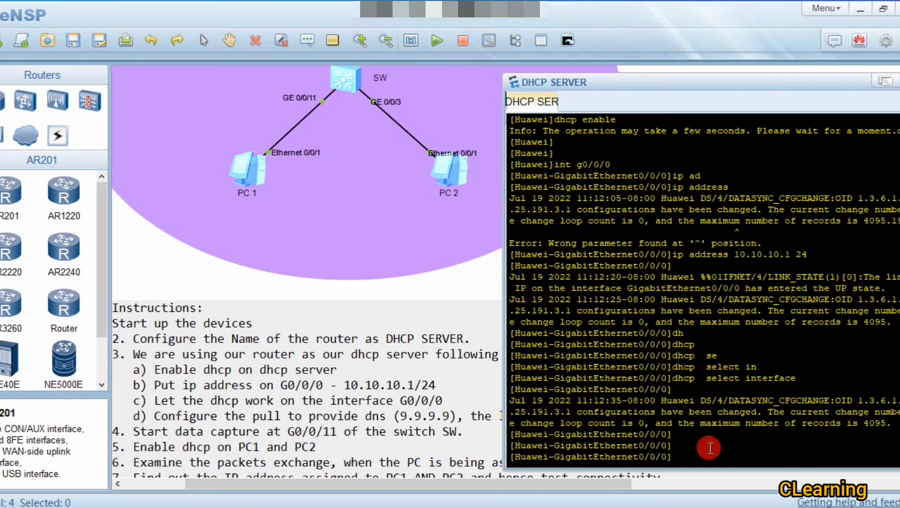
pyautogui.write('dhcp')
pyautogui.press('Tab')
pyautogui.write('ser')
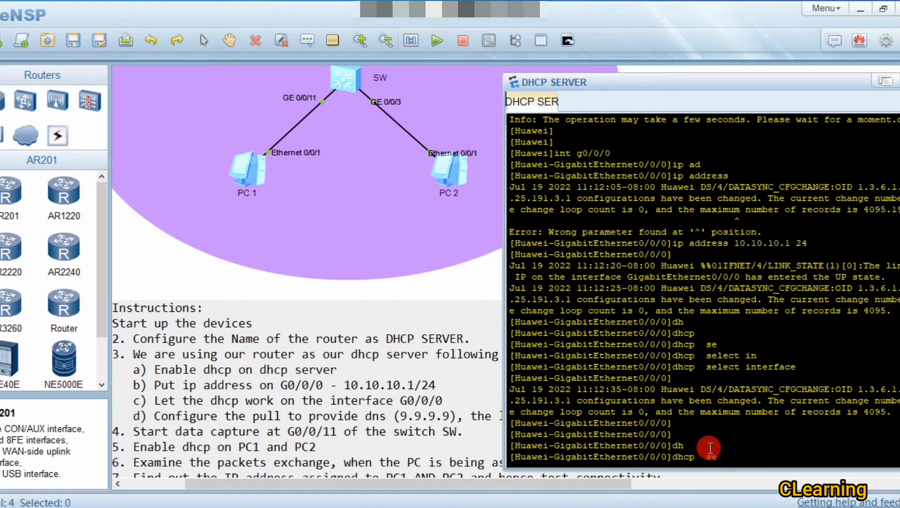
pyautogui.press('Tab')
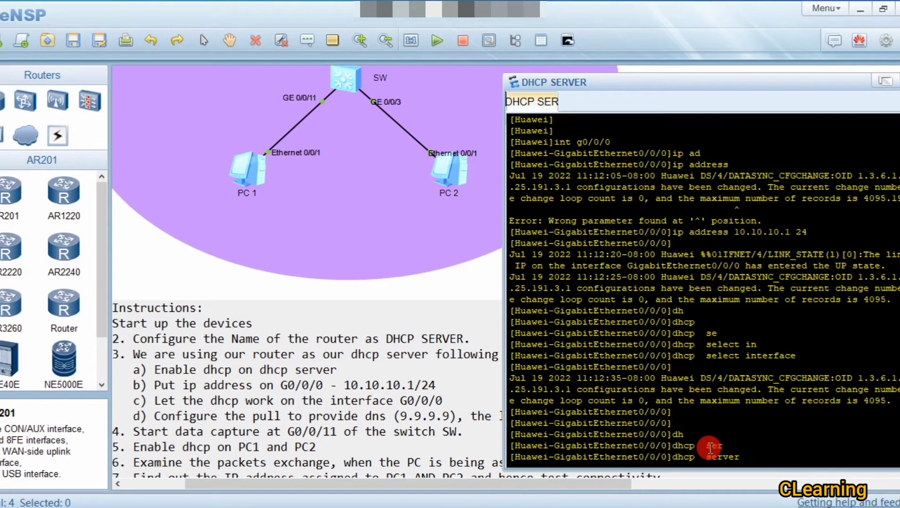
pyautogui.write('?')
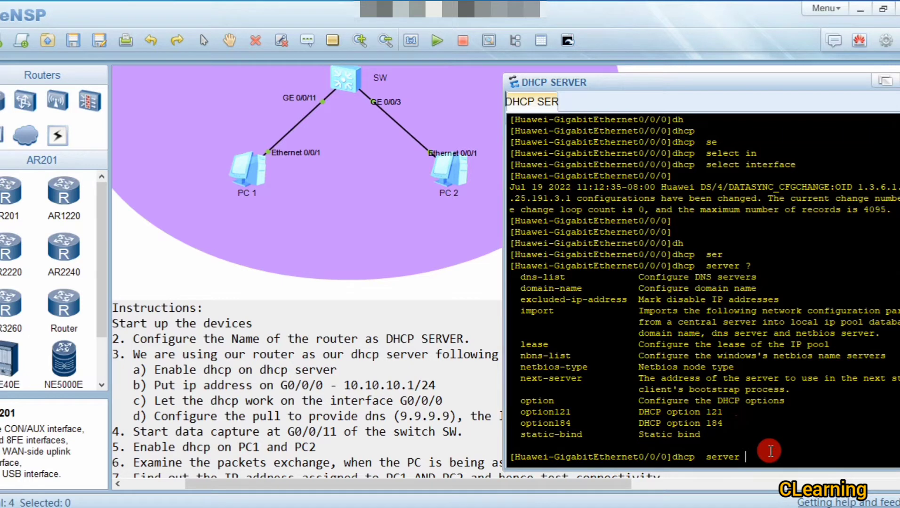
pyautogui.write('dn')
pyautogui.press('Tab')
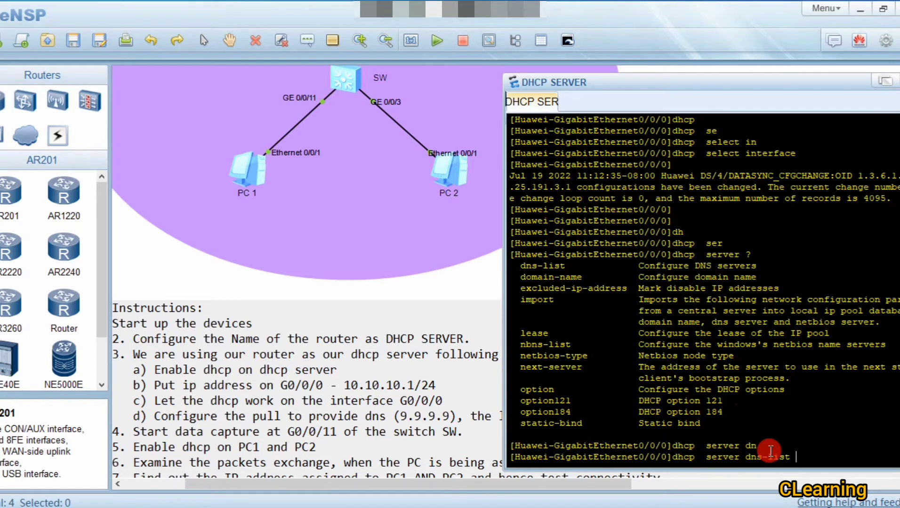
pyautogui.write('9.9.9.9')
pyautogui.press('Return')
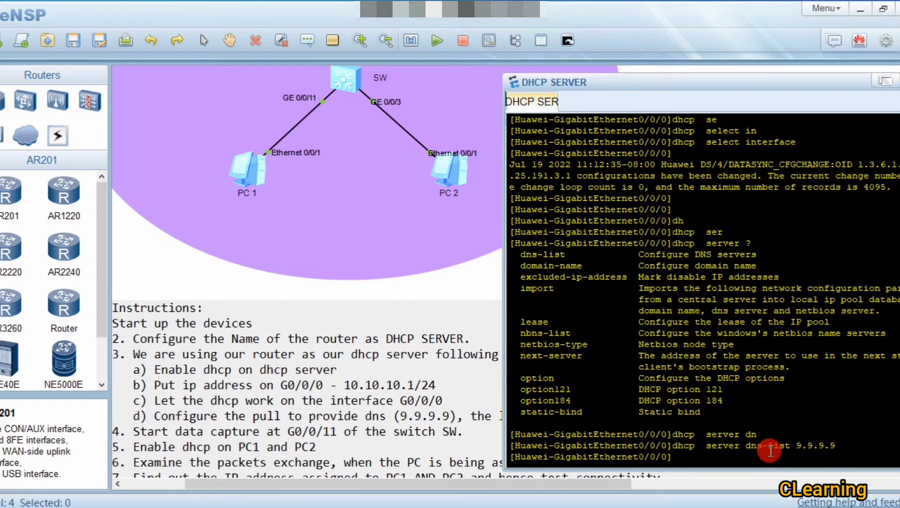
# Set the interface pool lease to 3 days with 'dhcp server lease day 3'
pyautogui.write('dh')
pyautogui.press('Tab')
pyautogui.write('ser')
pyautogui.press('Tab')
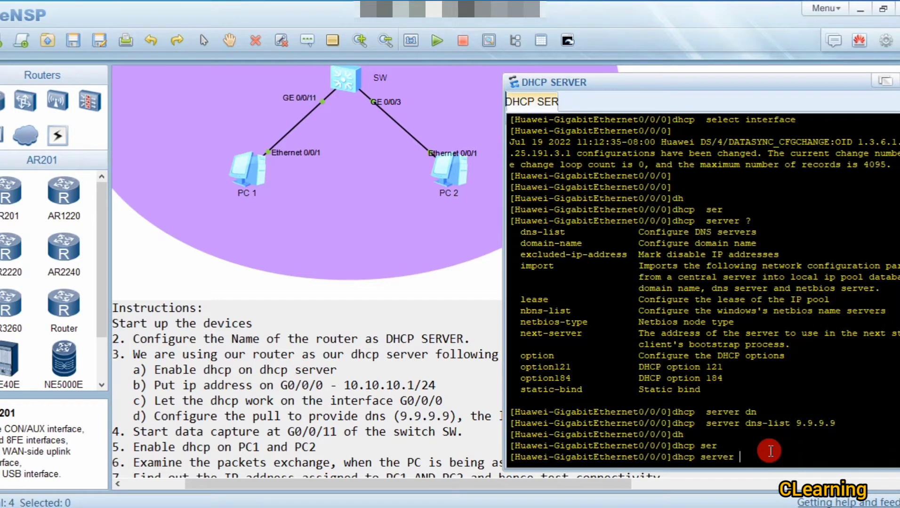
pyautogui.write('l')
pyautogui.press('Tab')
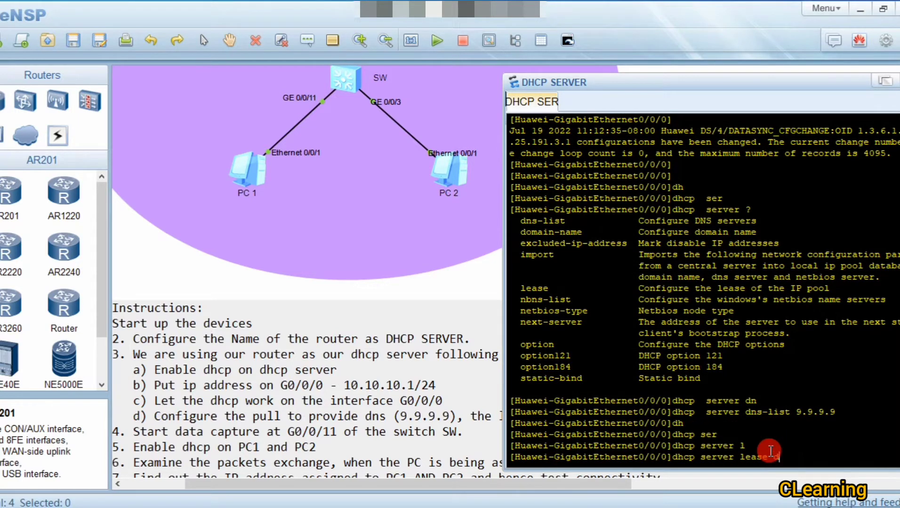
pyautogui.write('d')
pyautogui.press('Tab')
pyautogui.write('3')
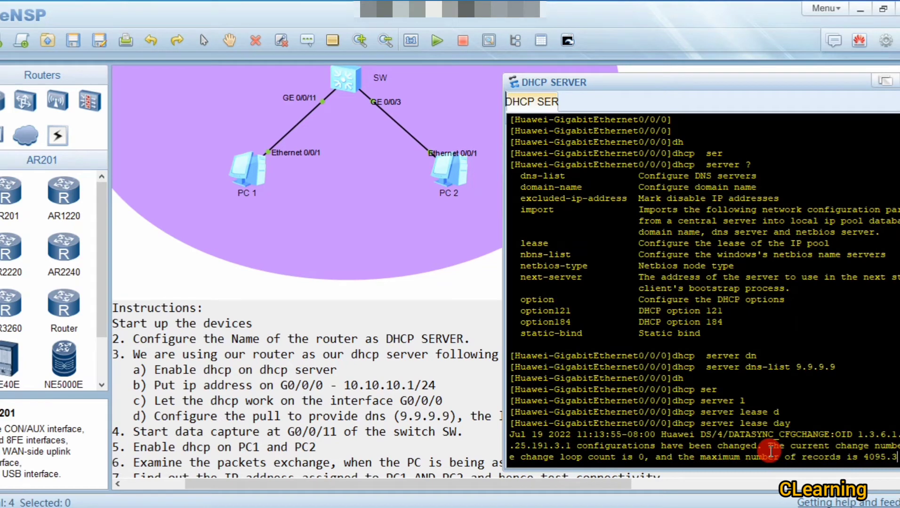
pyautogui.press('Return')
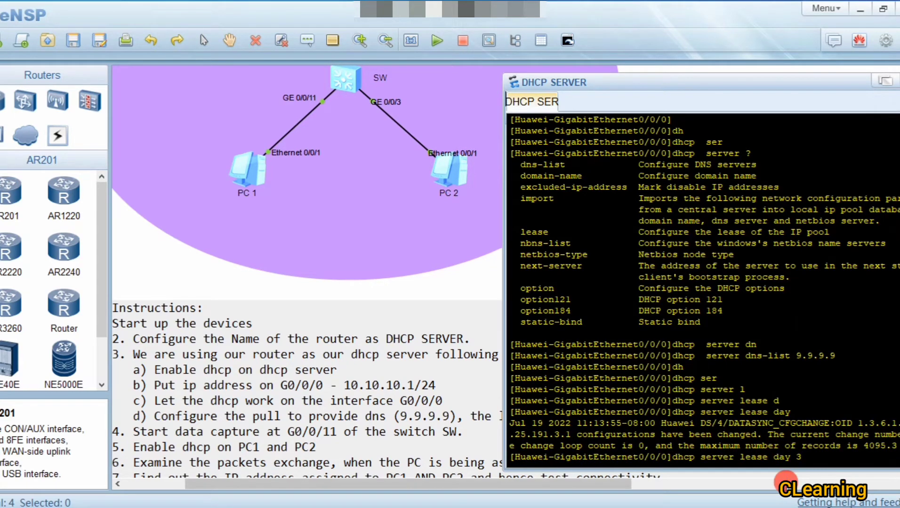
pyautogui.press('Return')
pyautogui.press('Return')
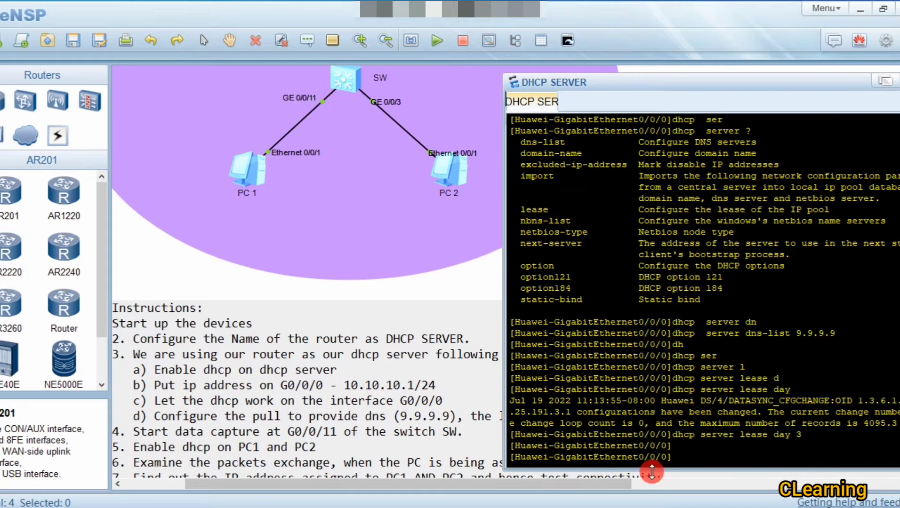
pyautogui.click(461, 390)
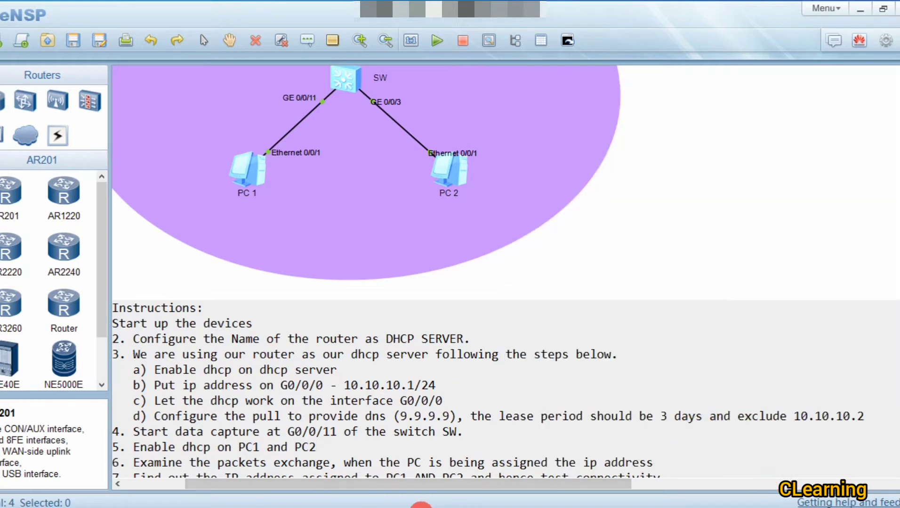
# Exclude 10.10.10.2 from assignment with 'dhcp server excluded-ip-address 10.10.10.2'
pyautogui.click(522, 430)
pyautogui.moveTo(692, 82); pyautogui.dragTo(262, 90)
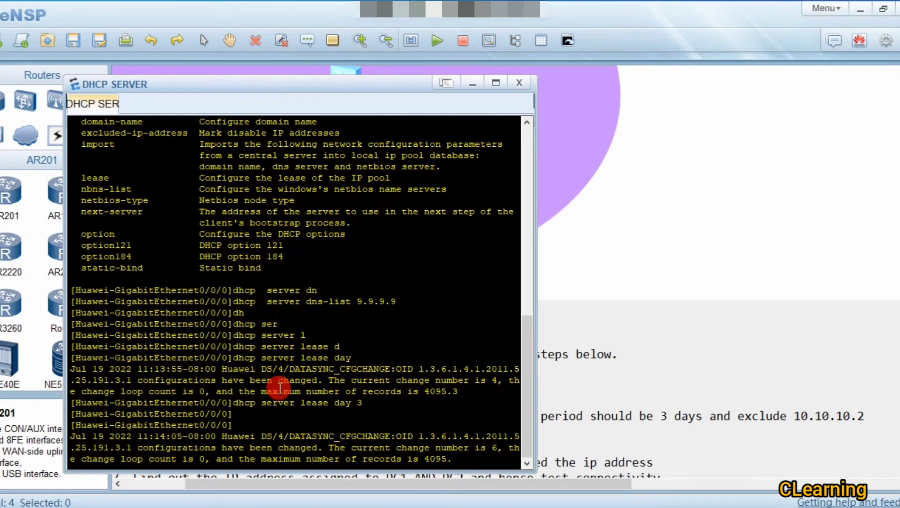
pyautogui.press('Return')
pyautogui.press('Return')
pyautogui.press('Return')
pyautogui.press('Return')
pyautogui.write('dh')
pyautogui.press('Tab')
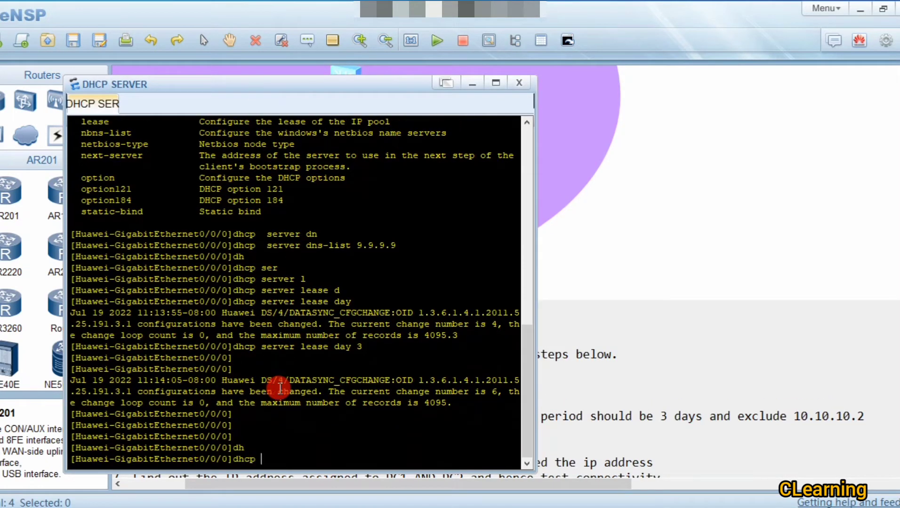
pyautogui.write('ser')
pyautogui.press('Tab')
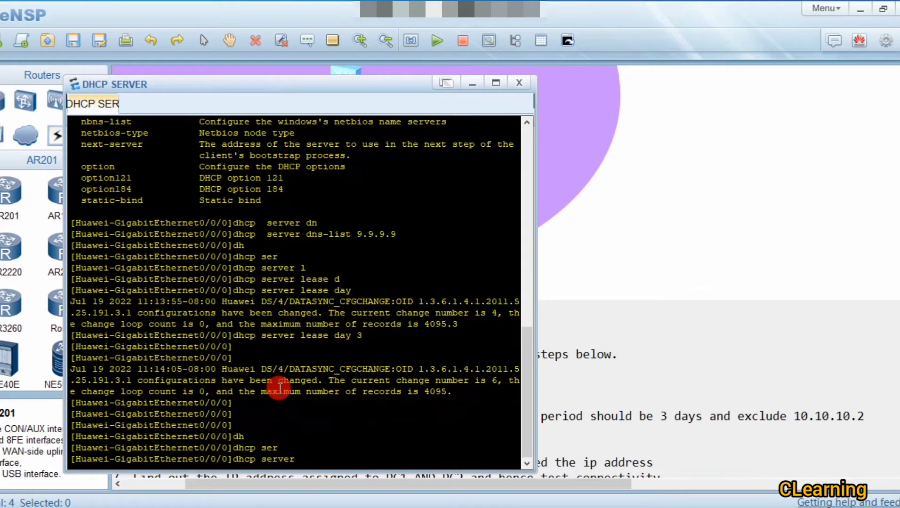
pyautogui.write('ex')
pyautogui.press('Tab')
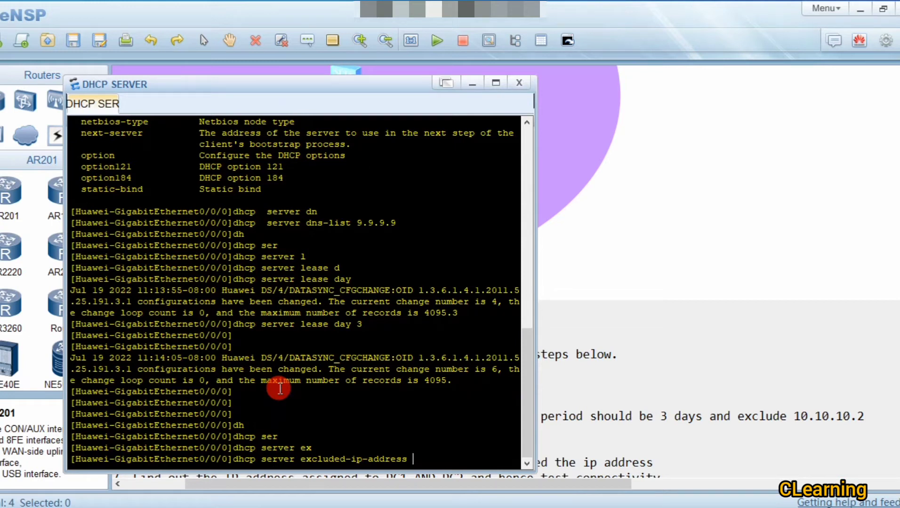
pyautogui.write('10.10.10.2')
pyautogui.press('Return')
pyautogui.click(584, 354)
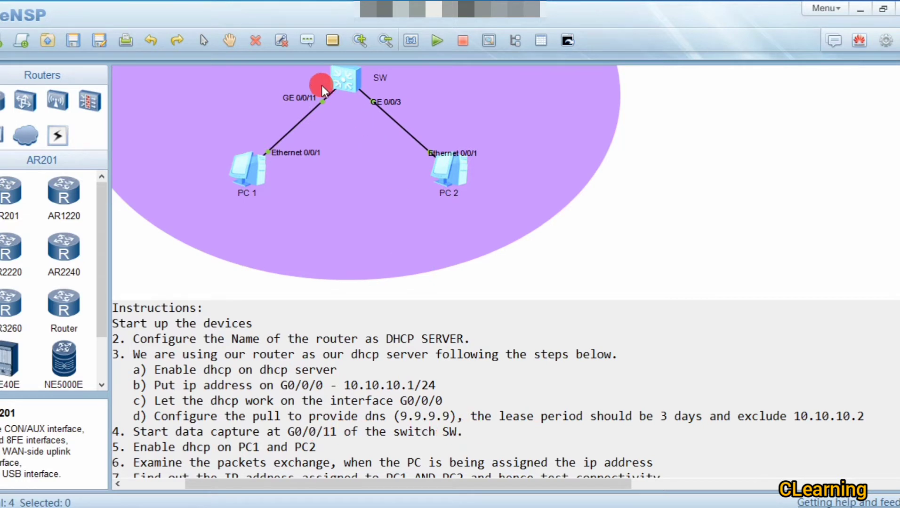
# Start a data capture on switch SW's port GE 0/0/11 via CaptureData
pyautogui.rightClick(346, 72)
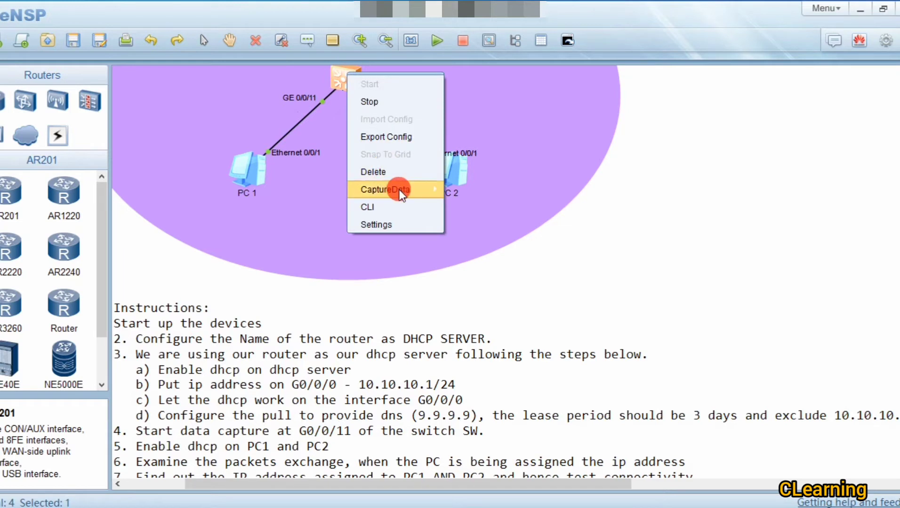
pyautogui.moveTo(399, 190)
pyautogui.click(497, 209)
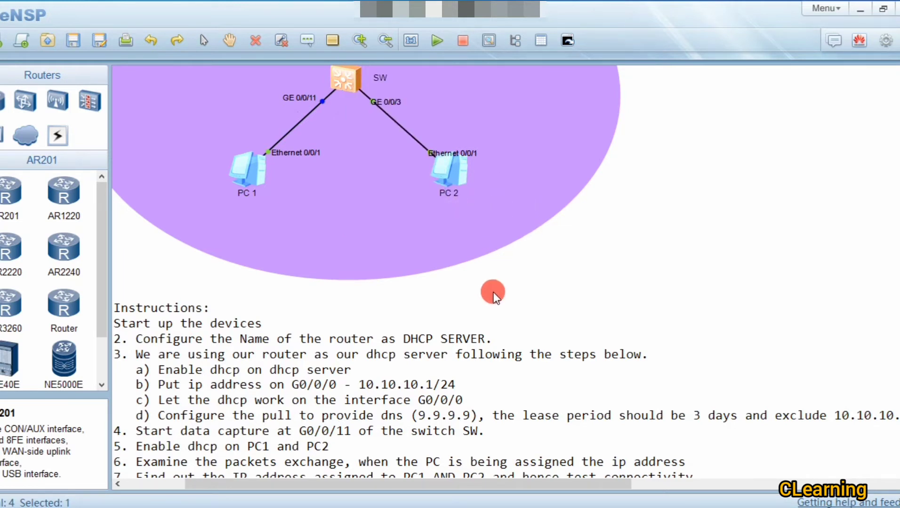
pyautogui.moveTo(455, 484); pyautogui.dragTo(446, 484)
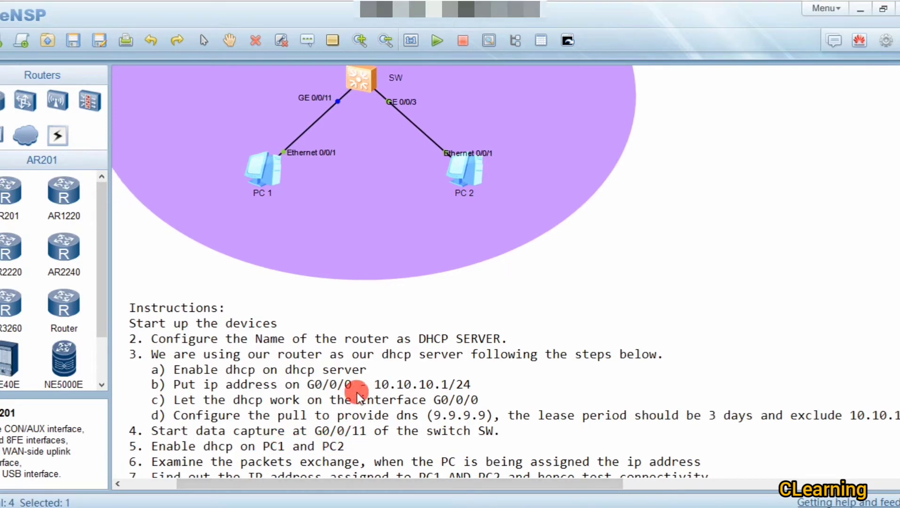
# Switch PC 1 to obtain its IP address by DHCP and apply the setting
pyautogui.doubleClick(268, 178)
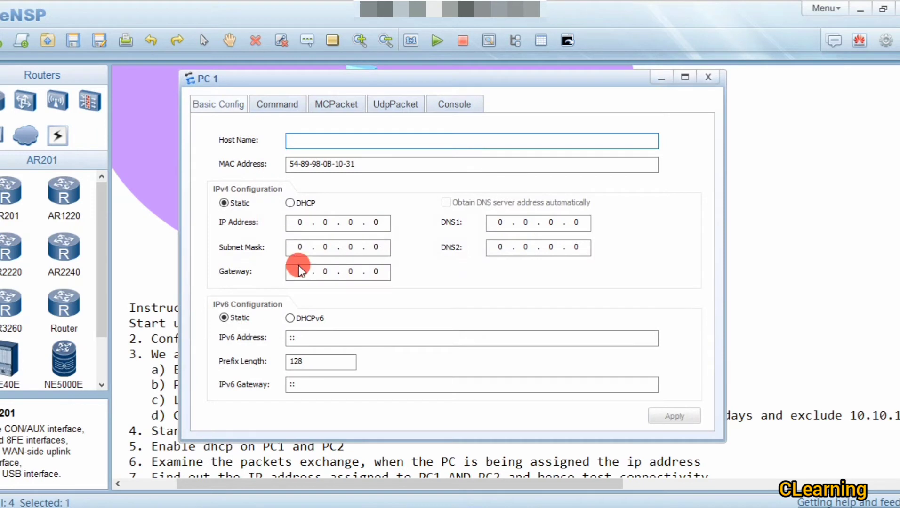
pyautogui.click(290, 203)
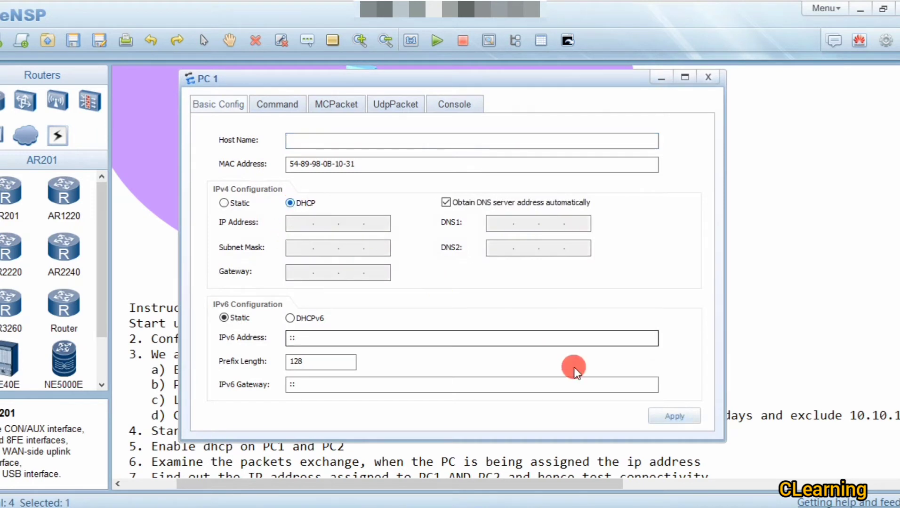
pyautogui.click(665, 418)
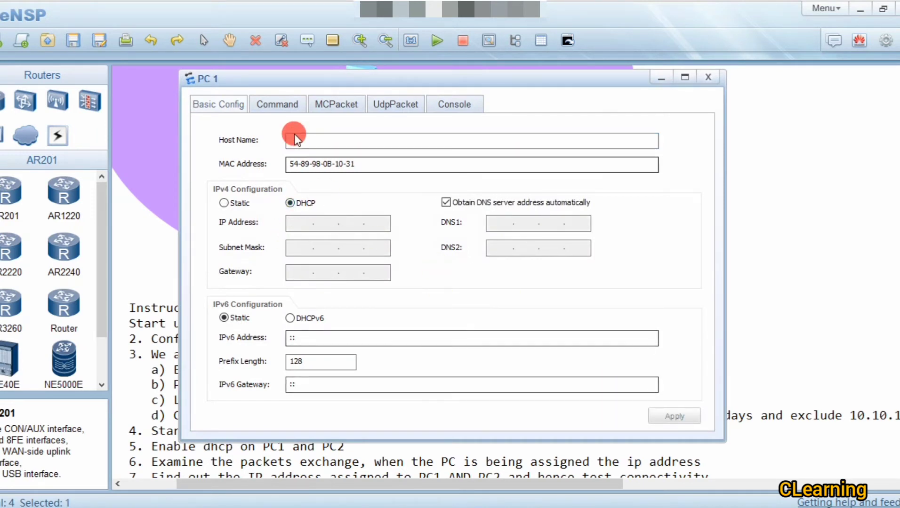
# Run ipconfig on PC 1 to confirm 10.10.10.254/24, gateway 10.10.10.1 and DNS 9.9.9.9
pyautogui.click(285, 106)
pyautogui.write('ipcon')
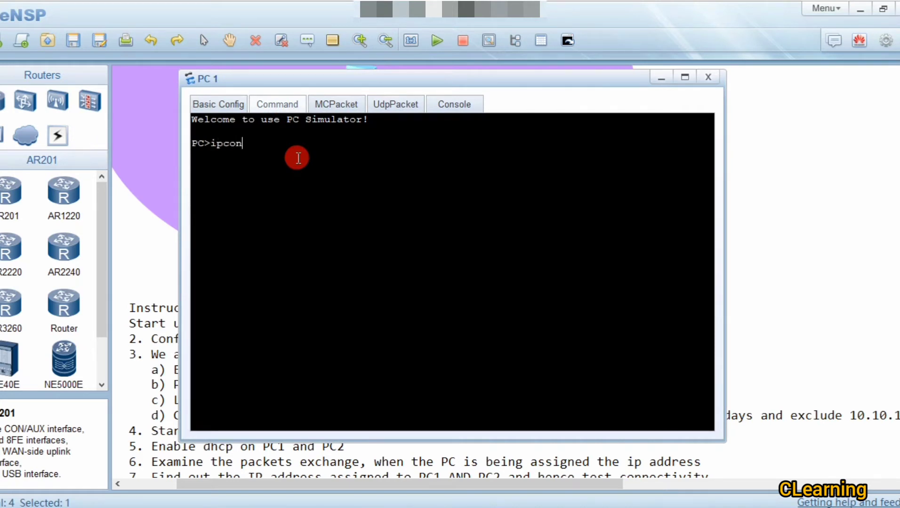
pyautogui.write('fig')
pyautogui.press('Return')
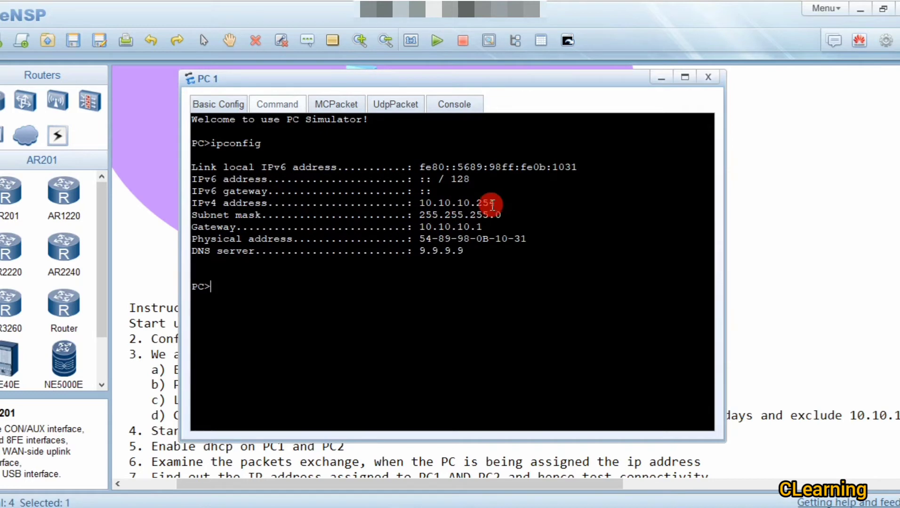
pyautogui.moveTo(496, 205); pyautogui.dragTo(477, 204)
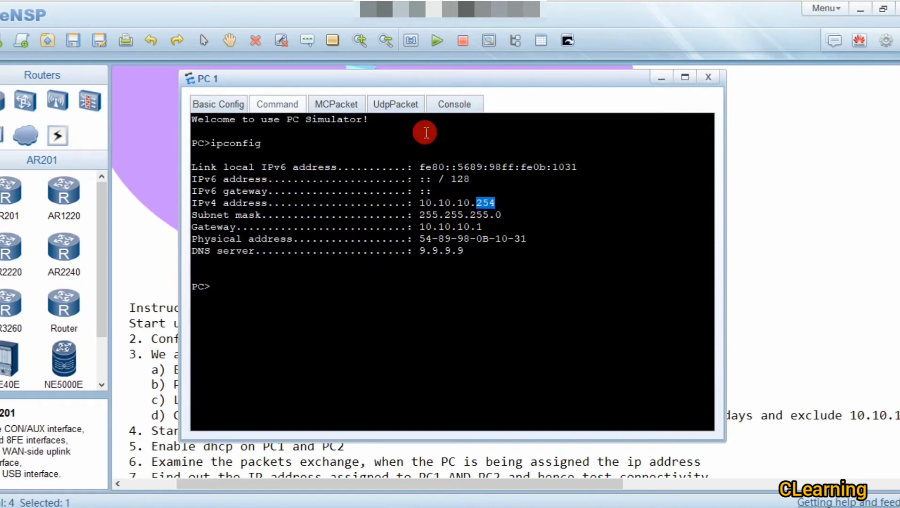
pyautogui.click(817, 170)
# Inspect the DHCP Discover, Offer, Request and ACK packets in Wireshark, then return to eNSP
pyautogui.scroll(3, 439, 156)
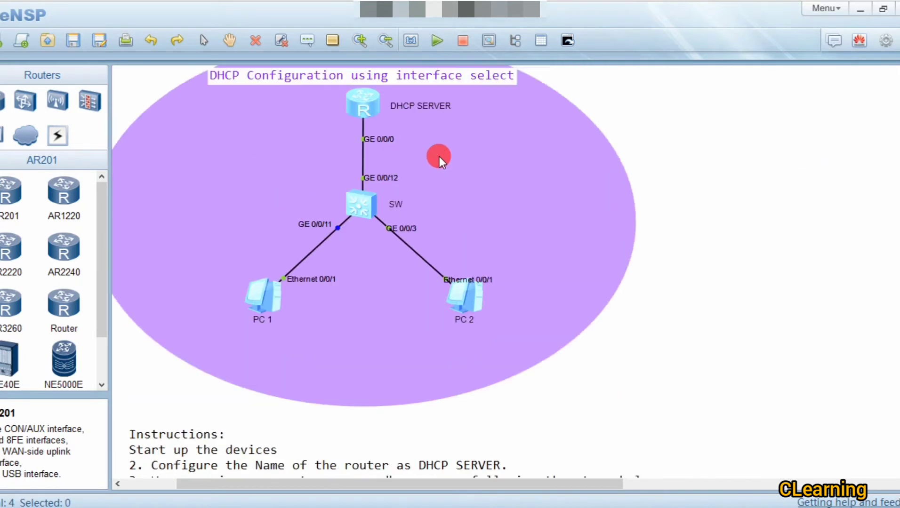
pyautogui.scroll(-3, 446, 204)
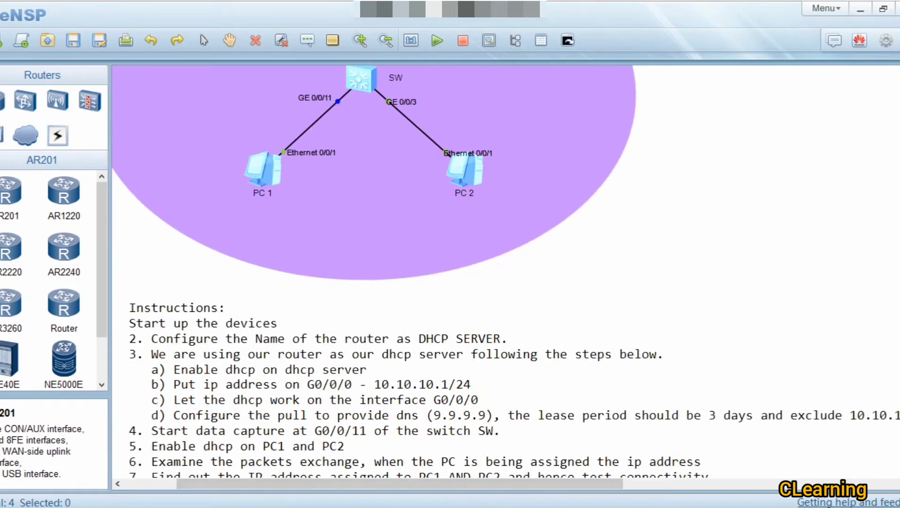
pyautogui.click(502, 507)
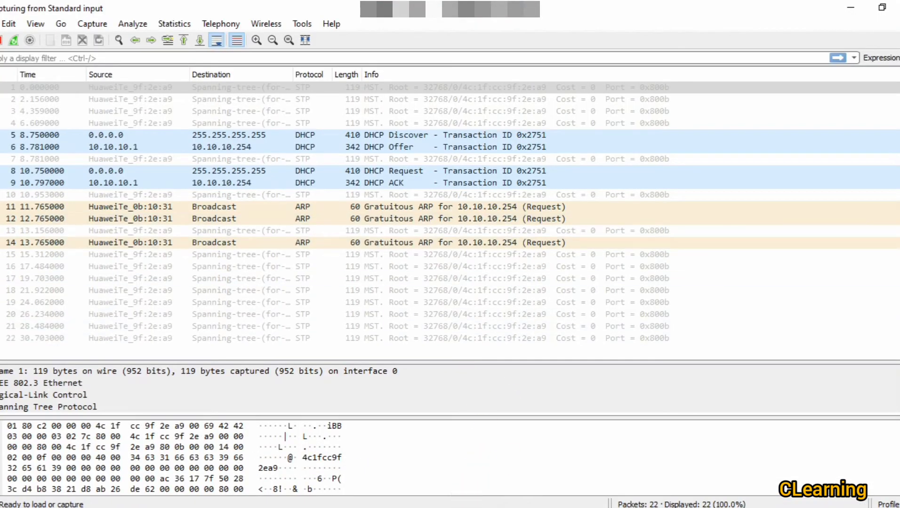
pyautogui.moveTo(457, 487)
pyautogui.click(460, 481)
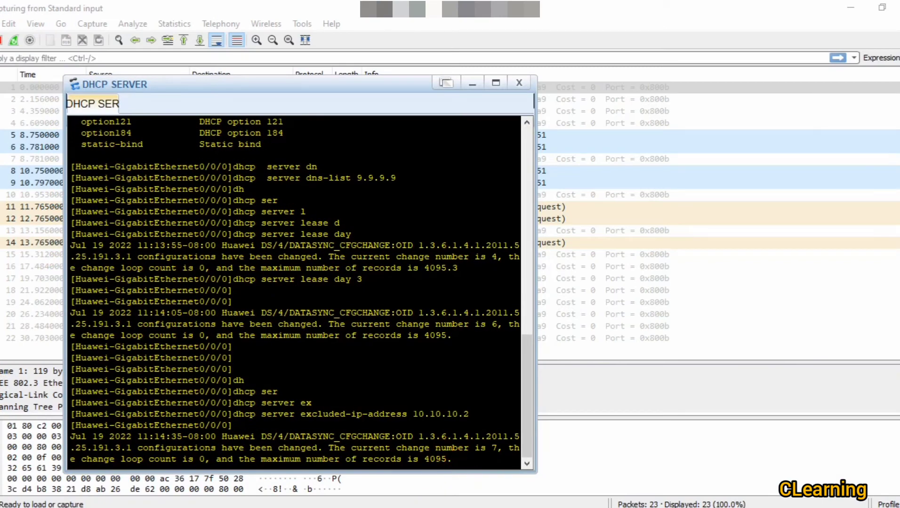
pyautogui.click(524, 470)
pyautogui.click(388, 330)
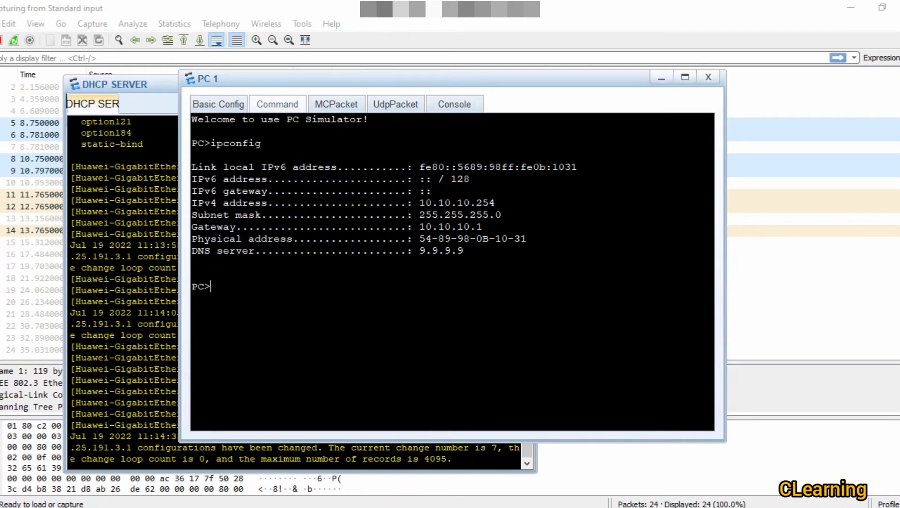
pyautogui.moveTo(407, 498)
pyautogui.click(365, 476)
pyautogui.scroll(3, 354, 423)
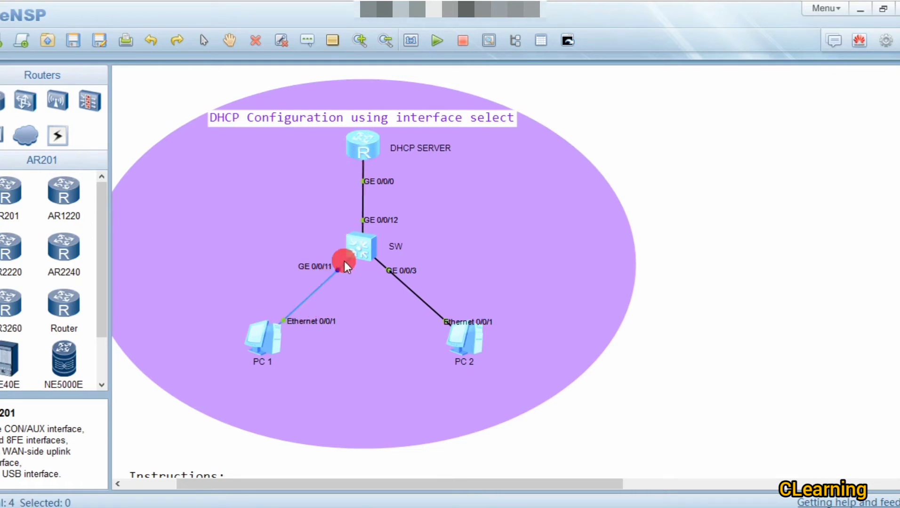
# Ping gateway 10.10.10.1 twice from PC 1's command console; both report destination unreachable
pyautogui.doubleClick(279, 340)
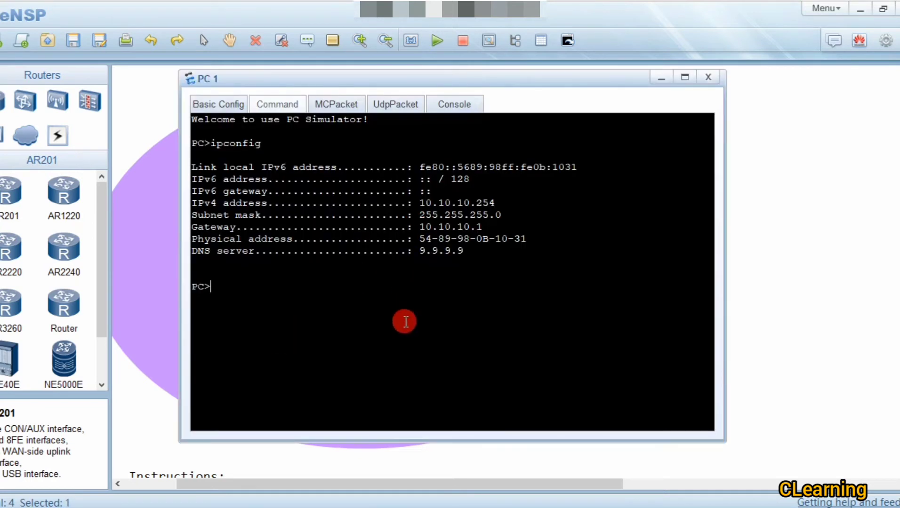
pyautogui.write('ping 10.10.10.1')
pyautogui.press('Return')
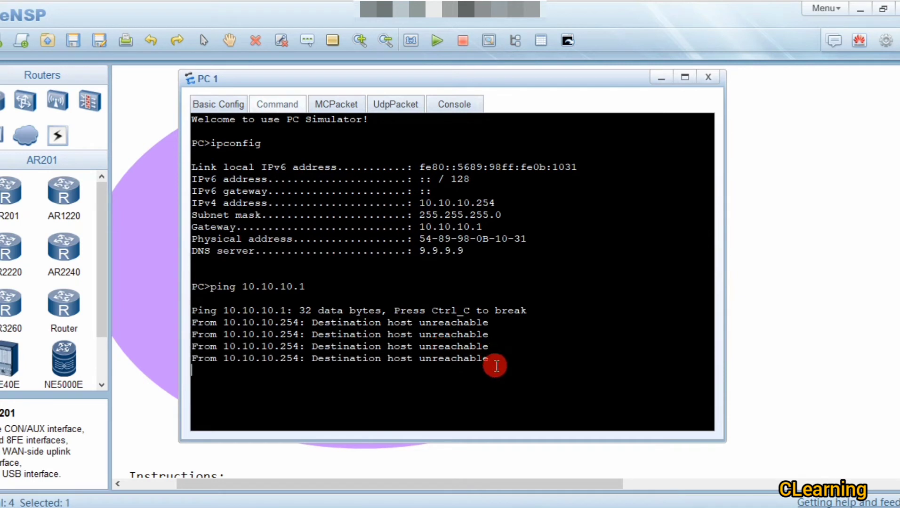
pyautogui.press('Up')
pyautogui.press('Return')
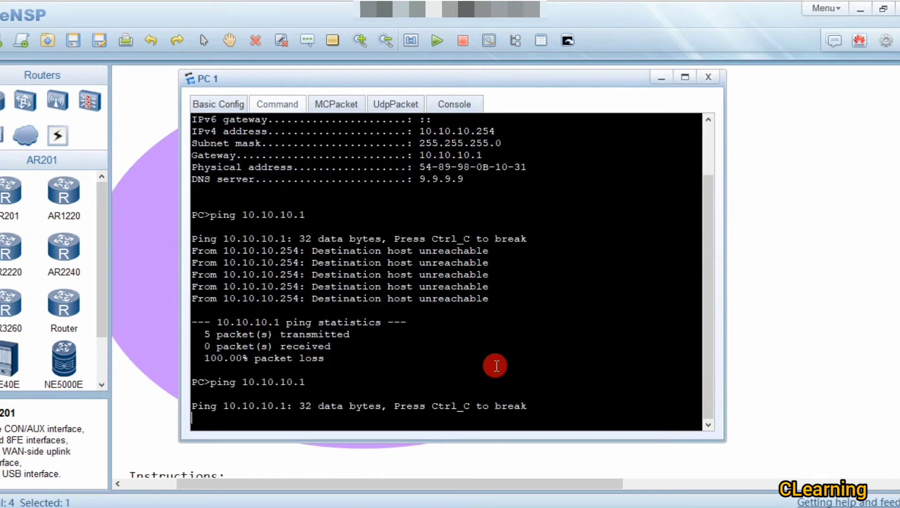
# Review the DHCP SERVER router's configuration in its console
pyautogui.click(736, 349)
pyautogui.doubleClick(375, 148)
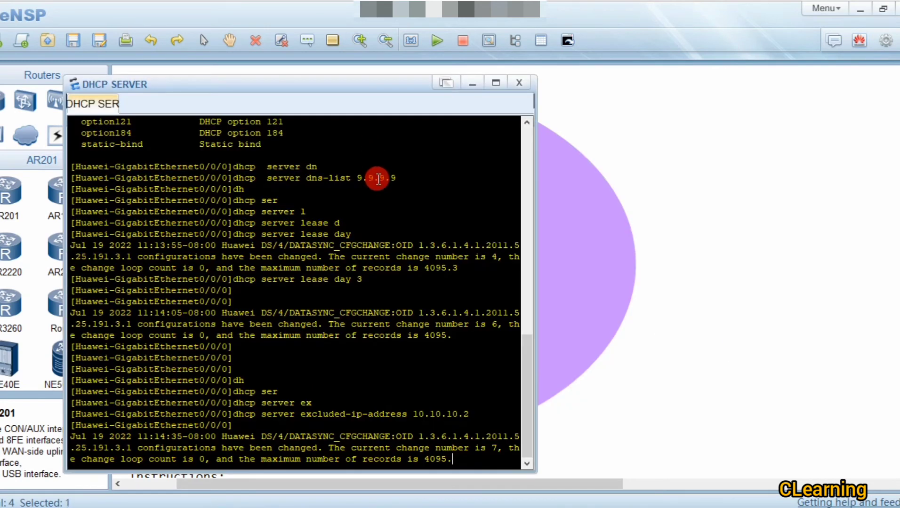
pyautogui.scroll(9, 379, 305)
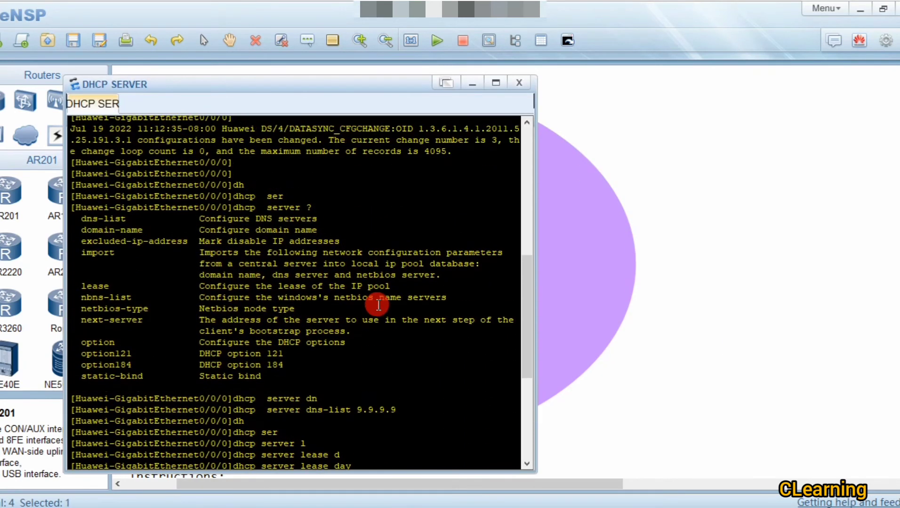
pyautogui.scroll(3, 379, 305)
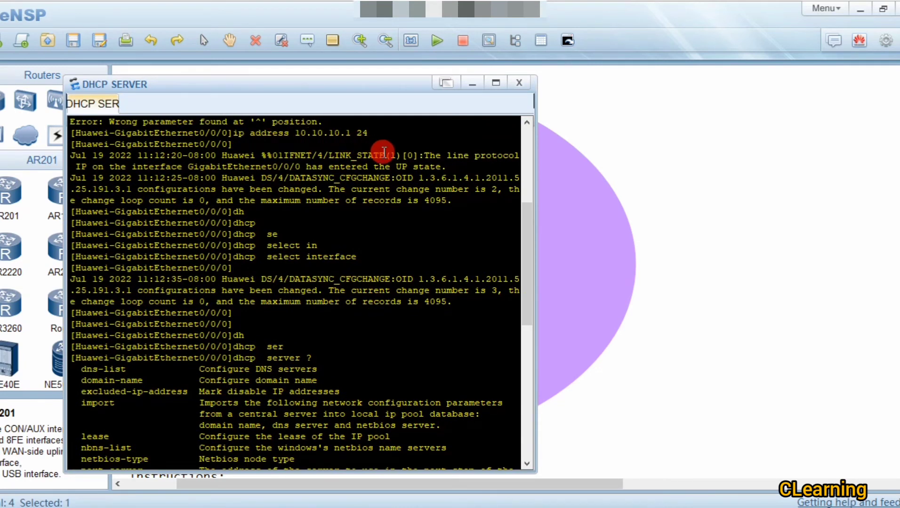
pyautogui.click(560, 209)
# Ping PC 1's own address 10.10.10.254, getting replies with 0% loss
pyautogui.doubleClick(270, 344)
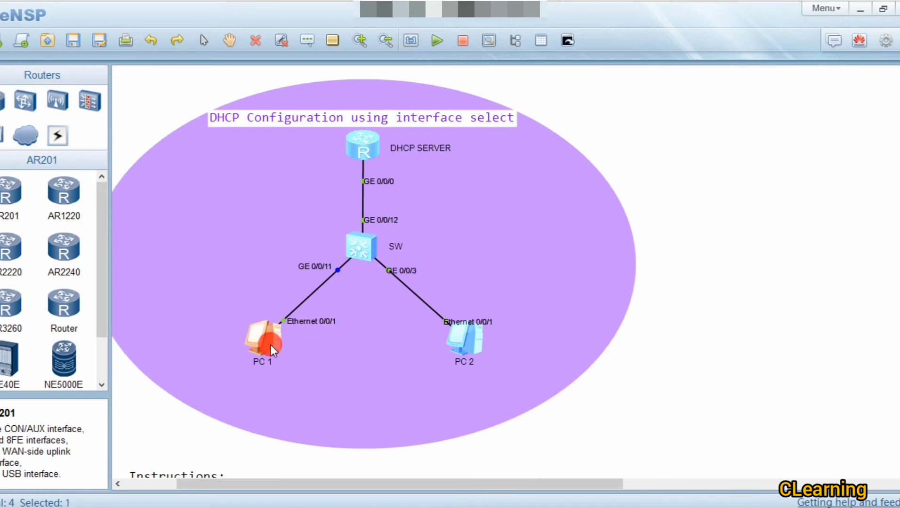
pyautogui.scroll(5, 381, 292)
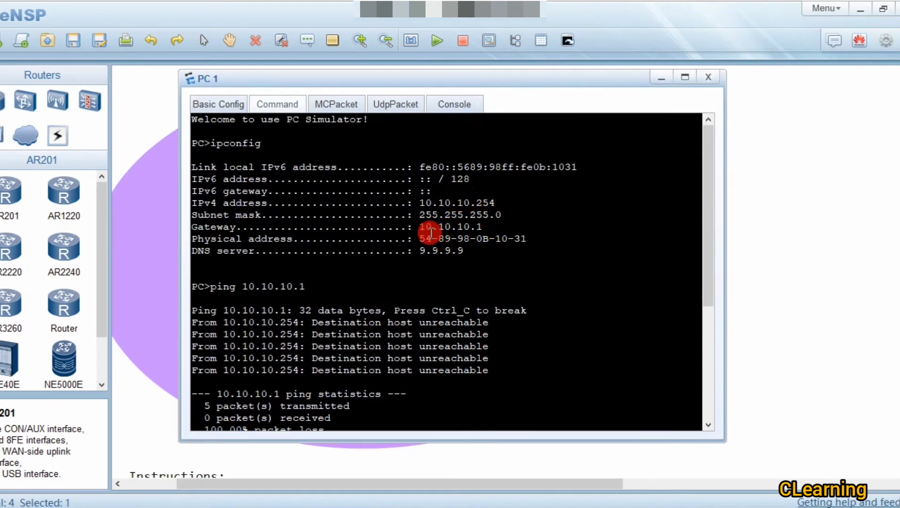
pyautogui.scroll(-1, 471, 300)
pyautogui.scroll(-5, 471, 299)
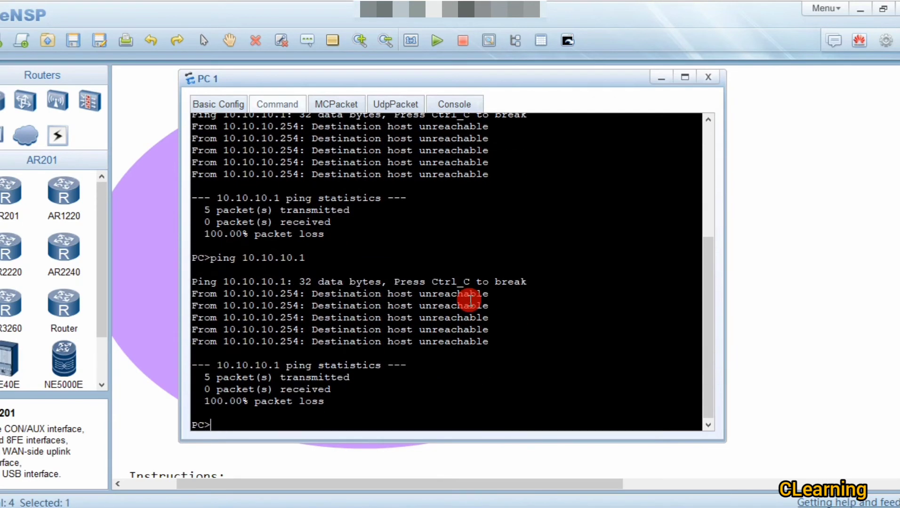
pyautogui.press('Up')
pyautogui.press('BackSpace')
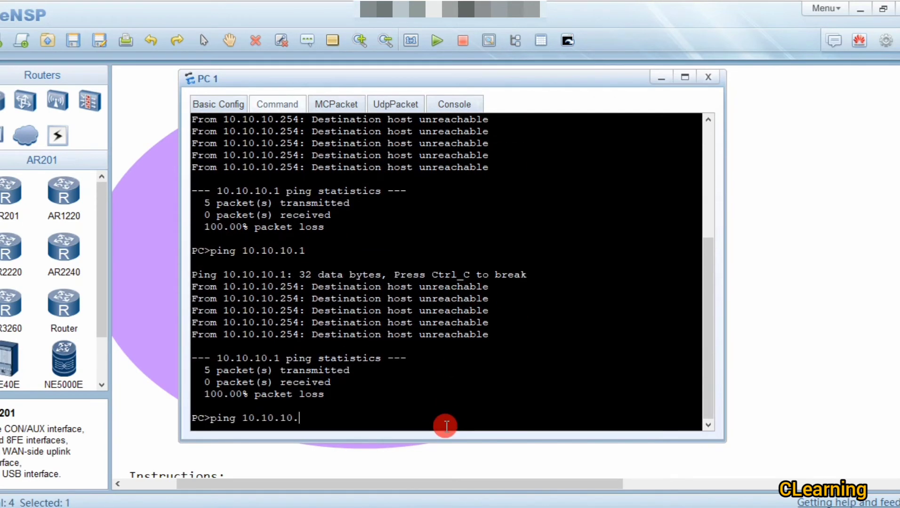
pyautogui.write('254')
pyautogui.press('Return')
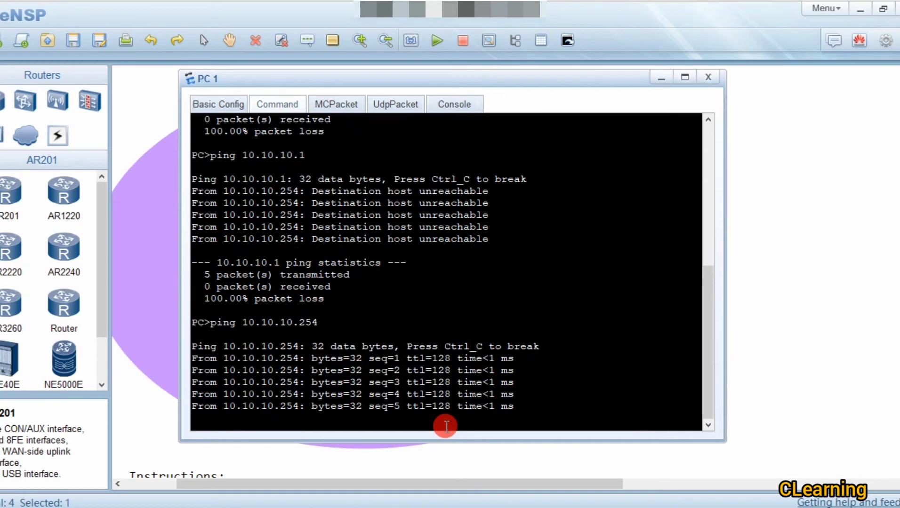
# Ping gateway 10.10.10.1 twice from PC 1, now succeeding with 0% loss
pyautogui.press('Up')
pyautogui.press('BackSpace')
pyautogui.press('BackSpace')
pyautogui.press('BackSpace')
pyautogui.write('10.10.10.1')
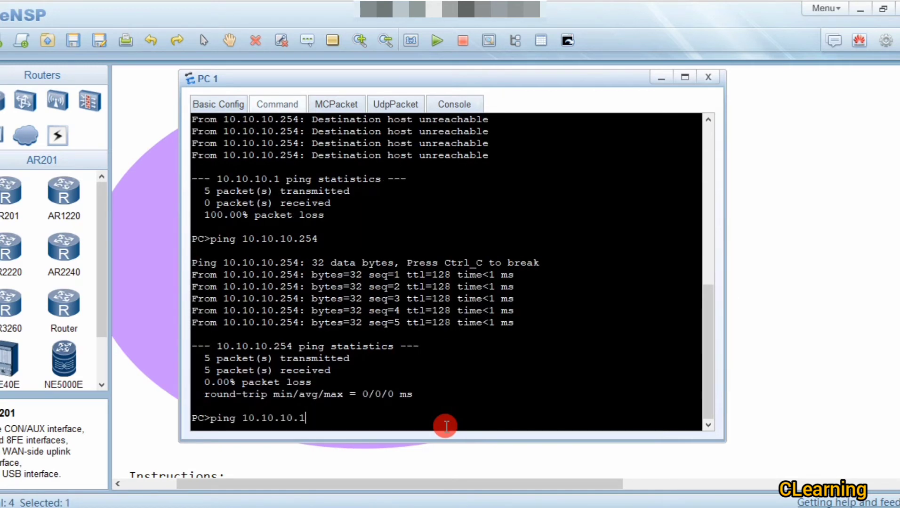
pyautogui.press('Return')
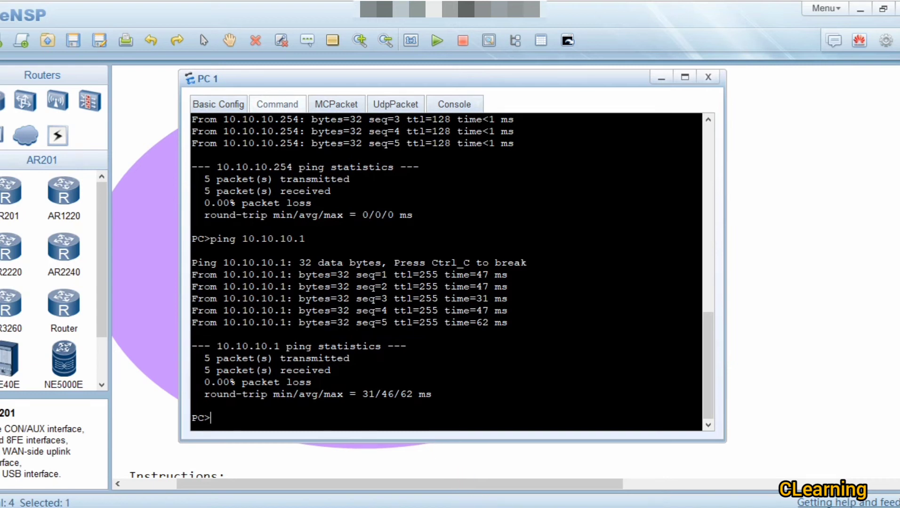
pyautogui.press('Up')
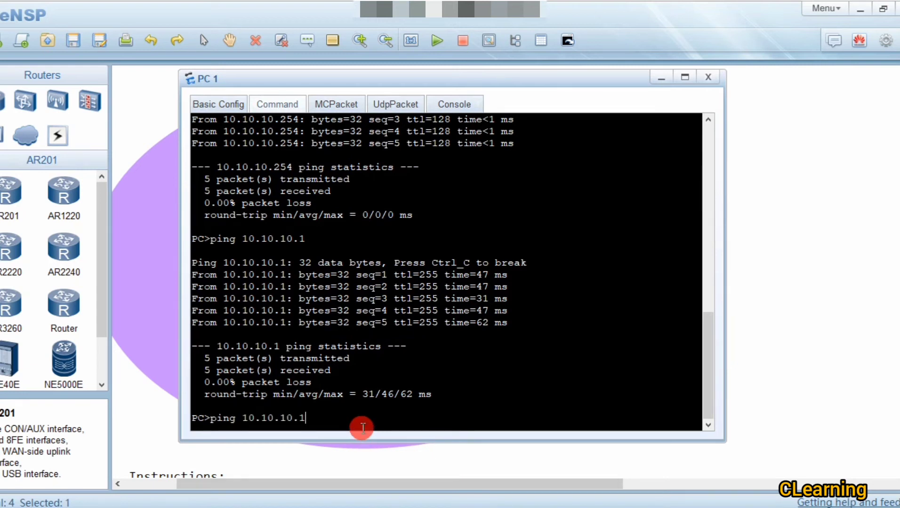
pyautogui.press('Return')
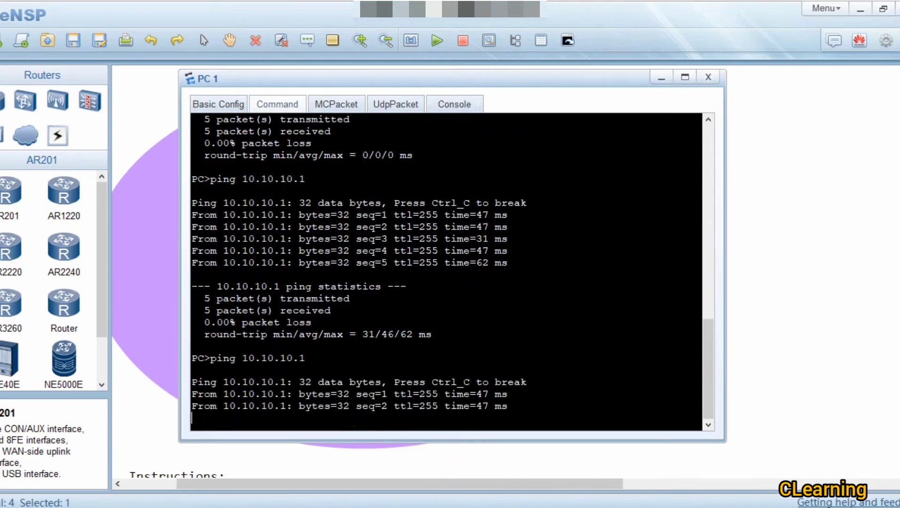
# Inspect the ICMP ping request and reply packets 82, 88, 65 and 67 in Wireshark
pyautogui.click(481, 506)
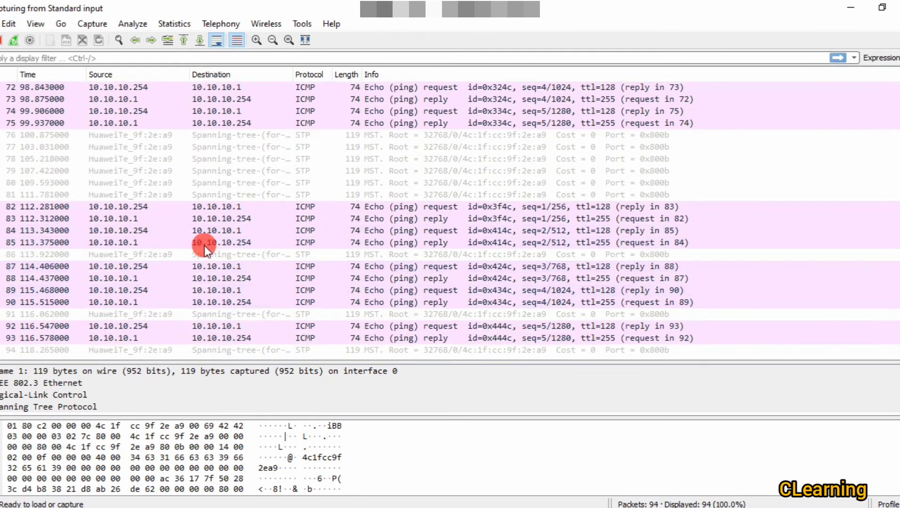
pyautogui.click(191, 209)
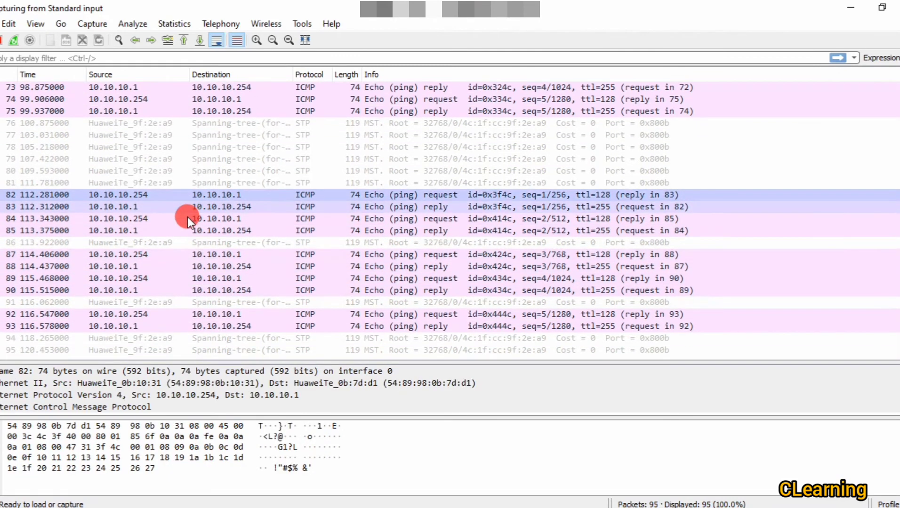
pyautogui.click(183, 255)
pyautogui.scroll(4, 202, 282)
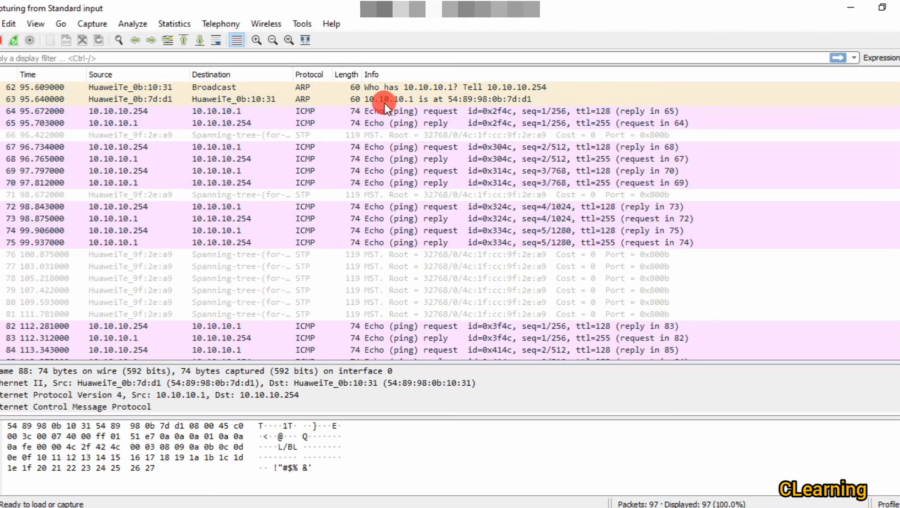
pyautogui.click(356, 126)
pyautogui.click(357, 147)
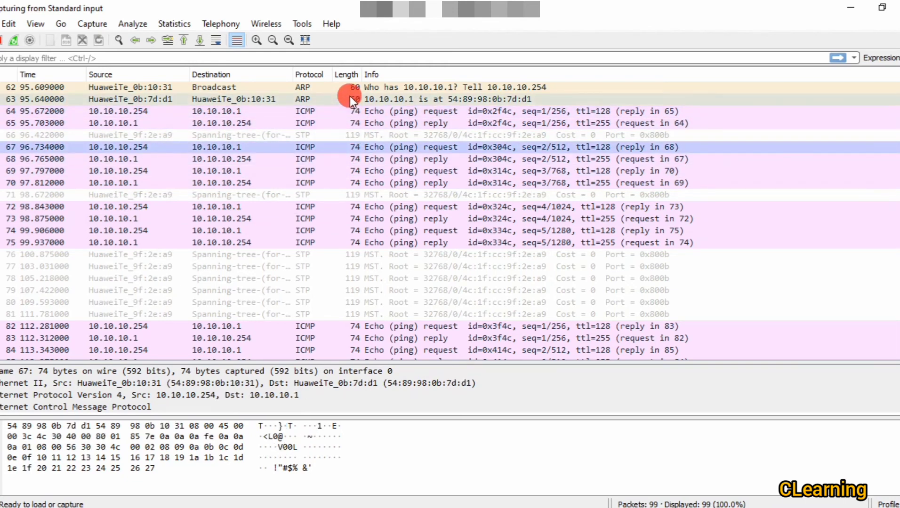
# Examine the ARP broadcast request and reply frames, then return to the eNSP topology
pyautogui.scroll(1, 350, 97)
pyautogui.click(296, 124)
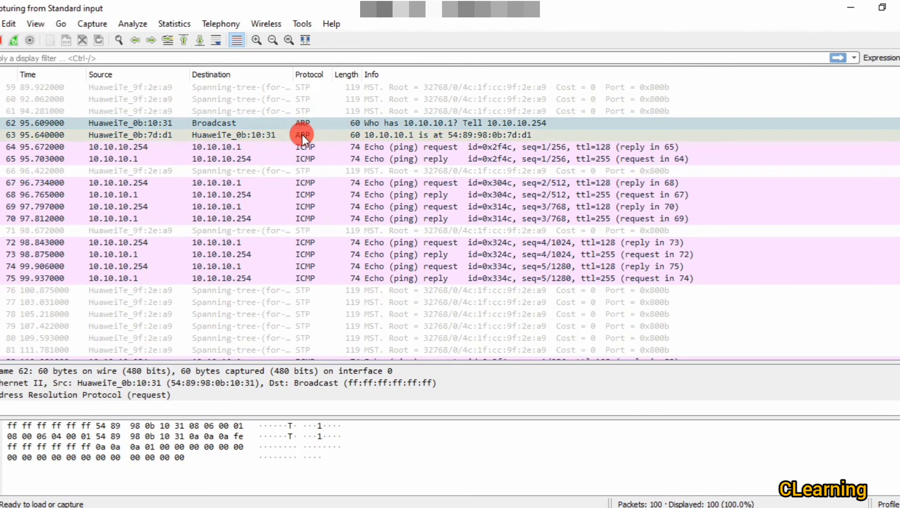
pyautogui.click(302, 134)
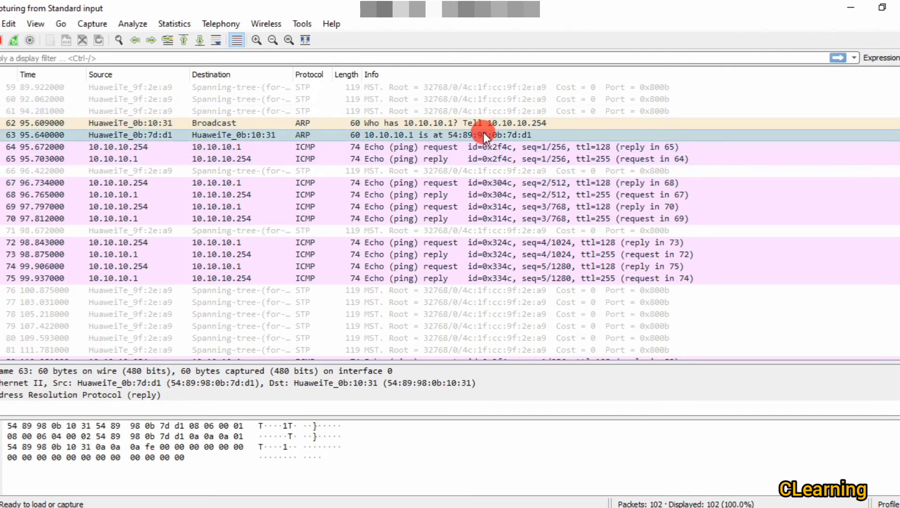
pyautogui.scroll(-7, 484, 133)
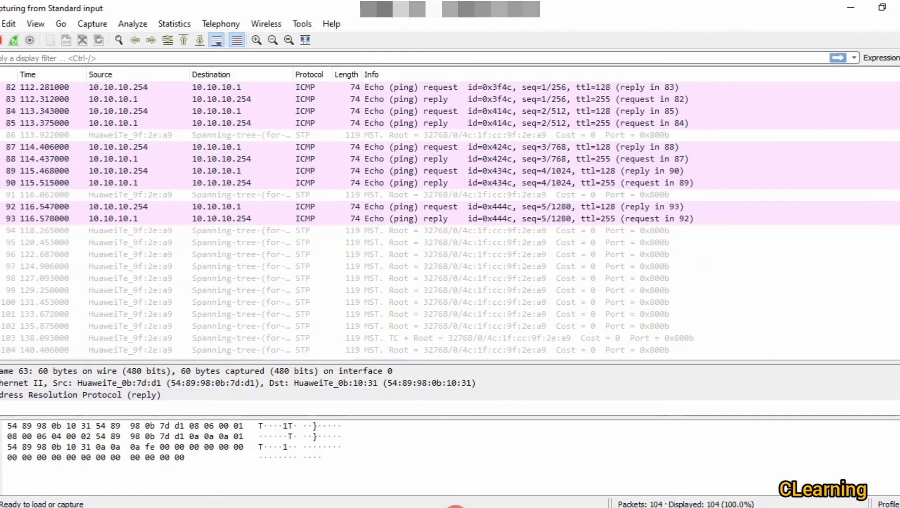
pyautogui.moveTo(437, 506)
pyautogui.click(355, 470)
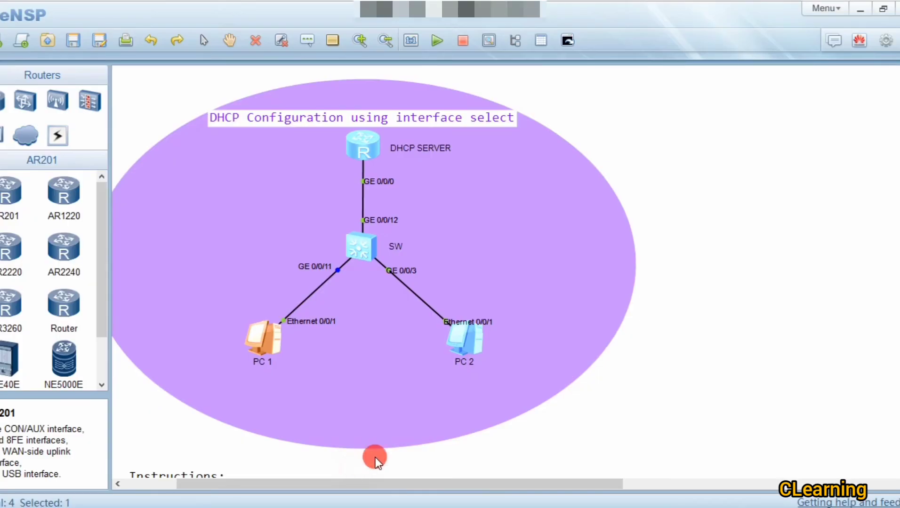
# Open PC 2's command terminal and run ipconfig three times, finding it still at 0.0.0.0
pyautogui.scroll(-5, 439, 383)
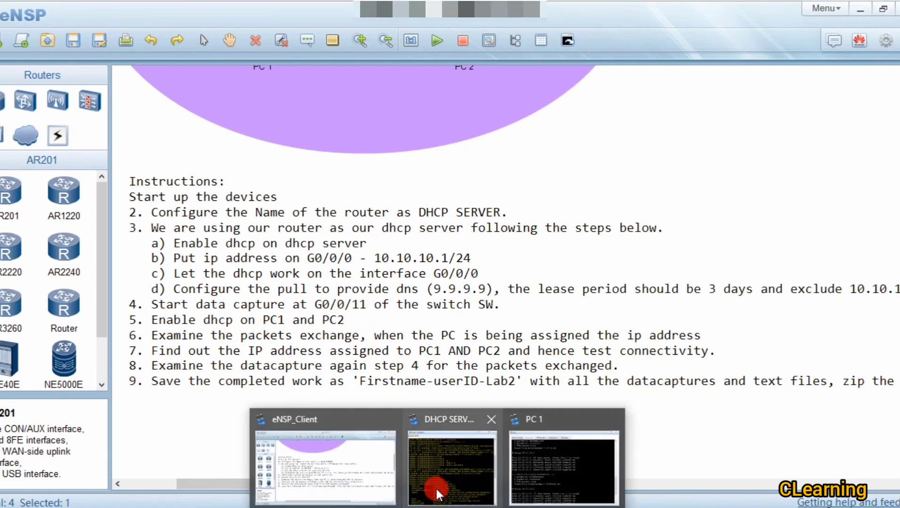
pyautogui.scroll(5, 440, 401)
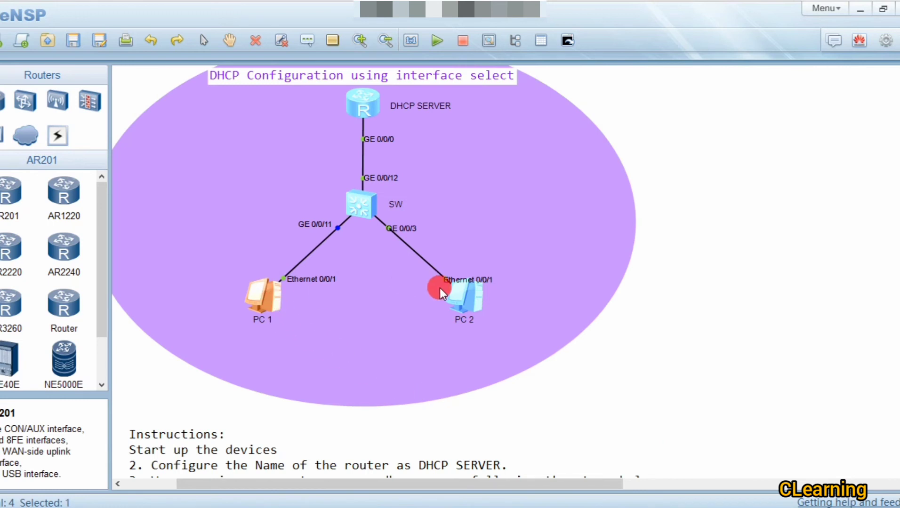
pyautogui.doubleClick(478, 295)
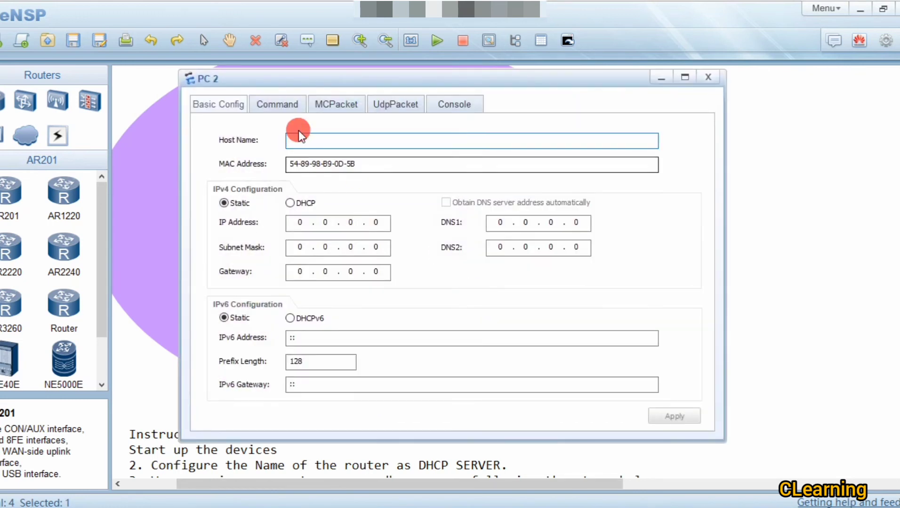
pyautogui.click(290, 109)
pyautogui.write('ip')
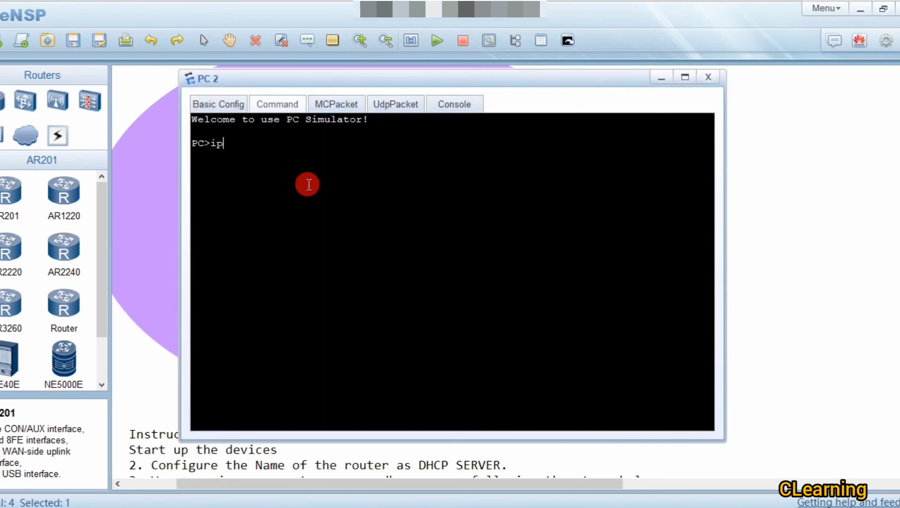
pyautogui.write('config')
pyautogui.press('Return')
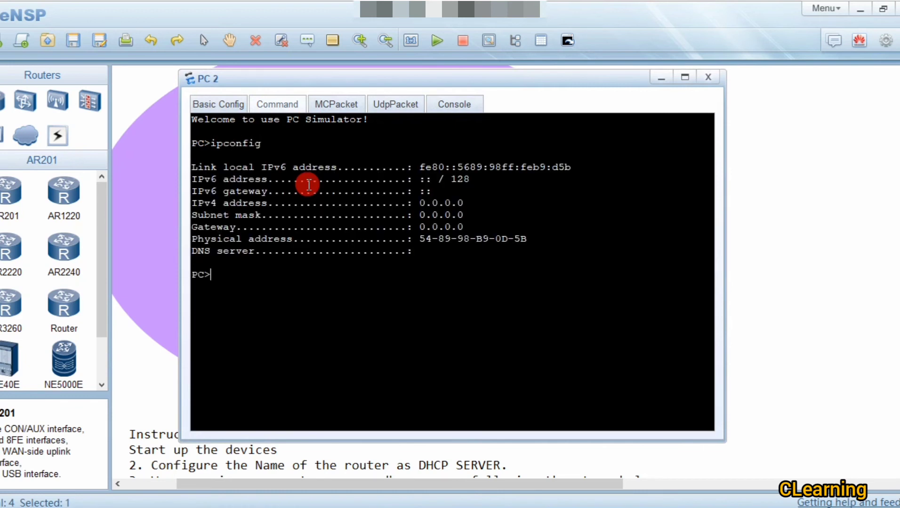
pyautogui.press('Up')
pyautogui.press('Return')
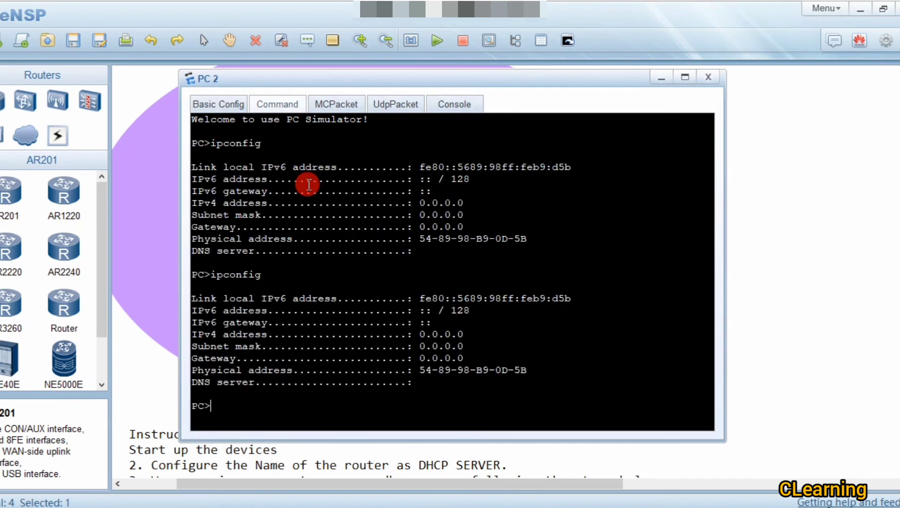
pyautogui.press('Up')
pyautogui.press('Return')
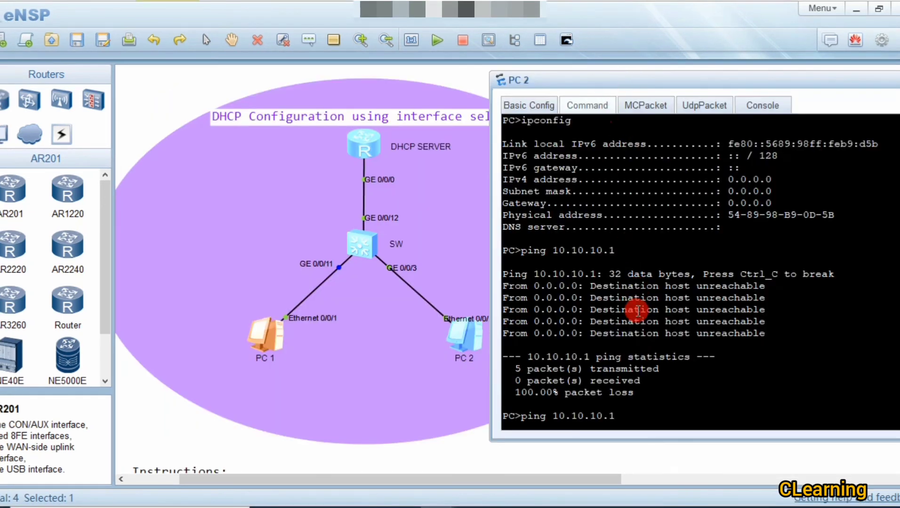
# Switch PC 2's Basic Config to DHCP and apply the setting
pyautogui.click(518, 105)
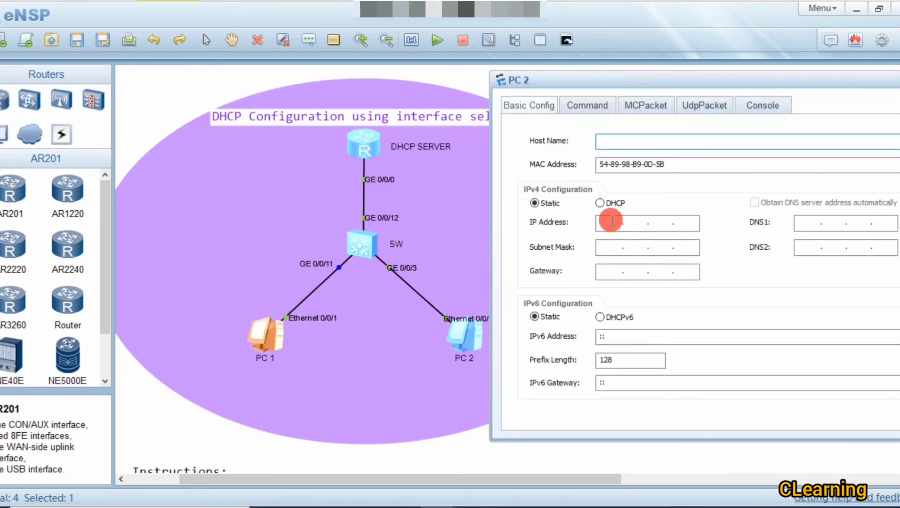
pyautogui.click(599, 203)
pyautogui.moveTo(639, 84); pyautogui.dragTo(515, 90)
pyautogui.click(853, 426)
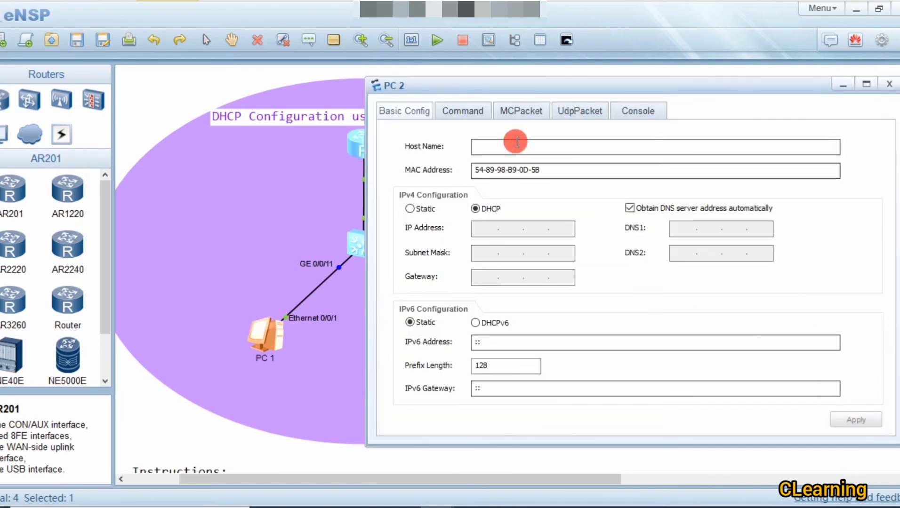
# Rerun ipconfig on PC 2 to confirm 10.10.10.253, gateway 10.10.10.1 and DNS 9.9.9.9
pyautogui.click(473, 116)
pyautogui.press('Up')
pyautogui.press('Return')
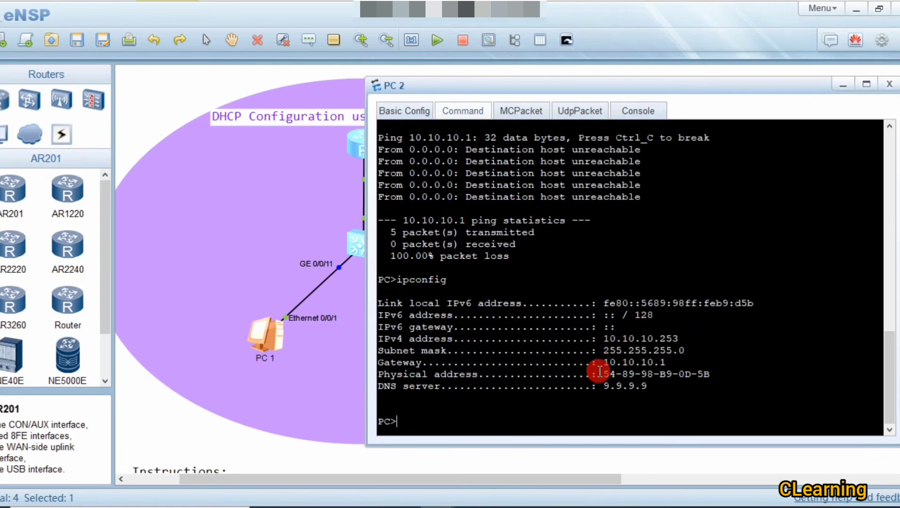
pyautogui.click(485, 409)
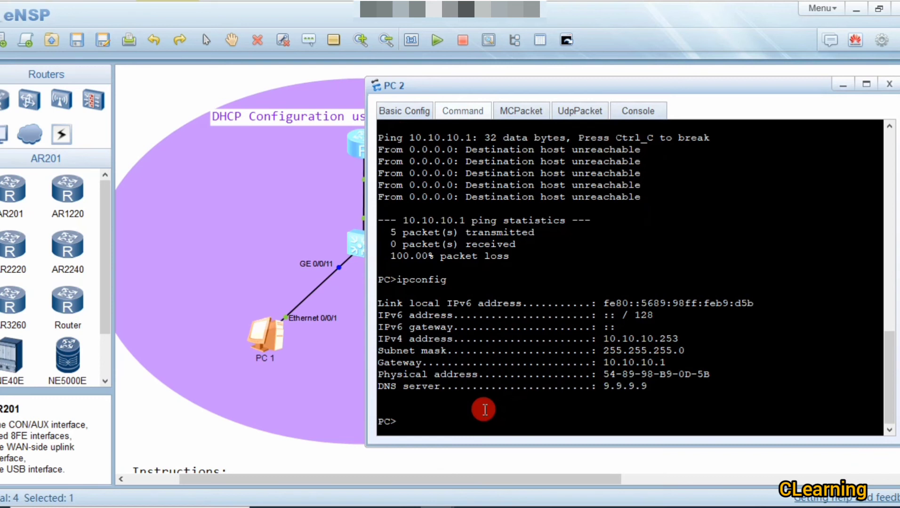
# Ping PC 1 at 10.10.10.254 from PC 2, running it twice
pyautogui.press('Return')
pyautogui.write('ping ')
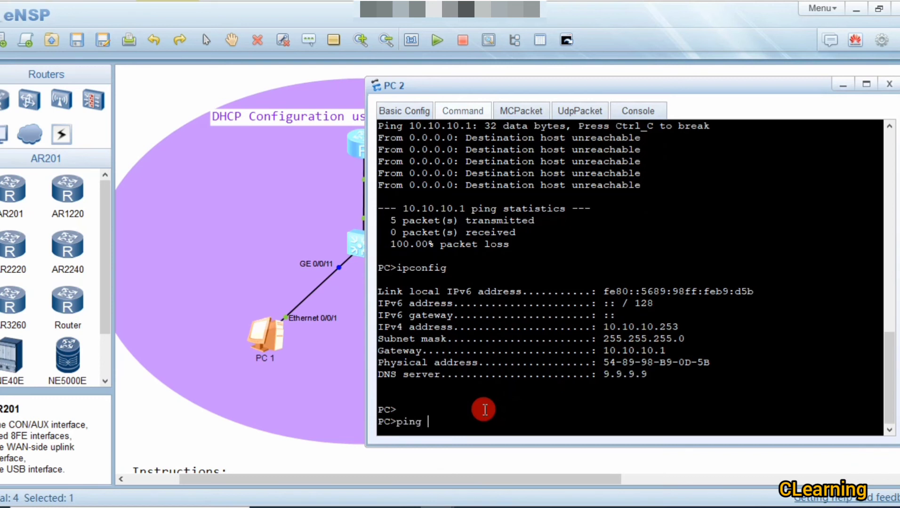
pyautogui.write('10.10.10.254')
pyautogui.press('Return')
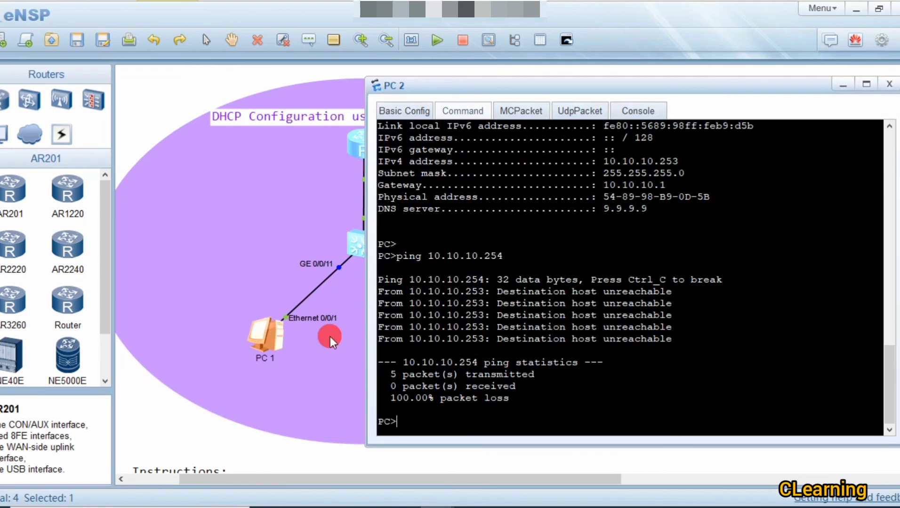
pyautogui.click(463, 415)
pyautogui.press('Up')
pyautogui.press('Return')
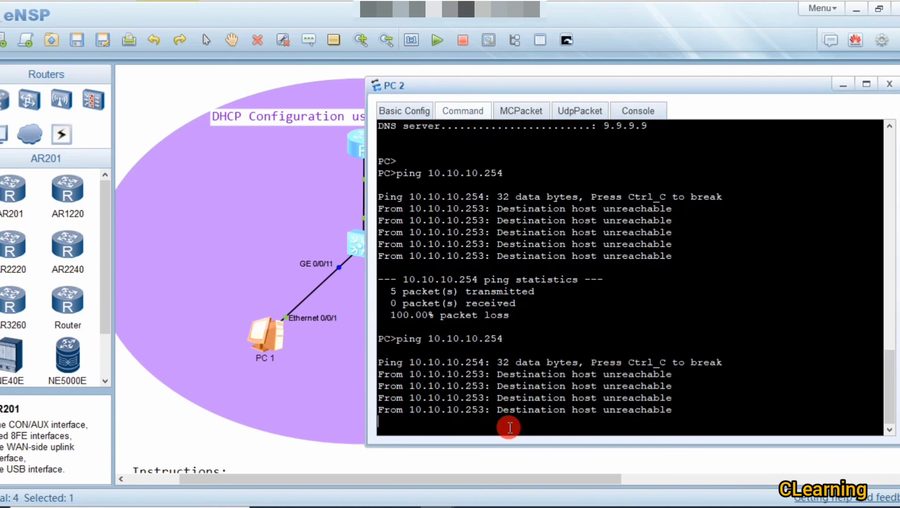
# Ping PC 2's own 10.10.10.253, then 10.10.10.254 again, and close PC 2's window
pyautogui.press('Up')
pyautogui.press('BackSpace')
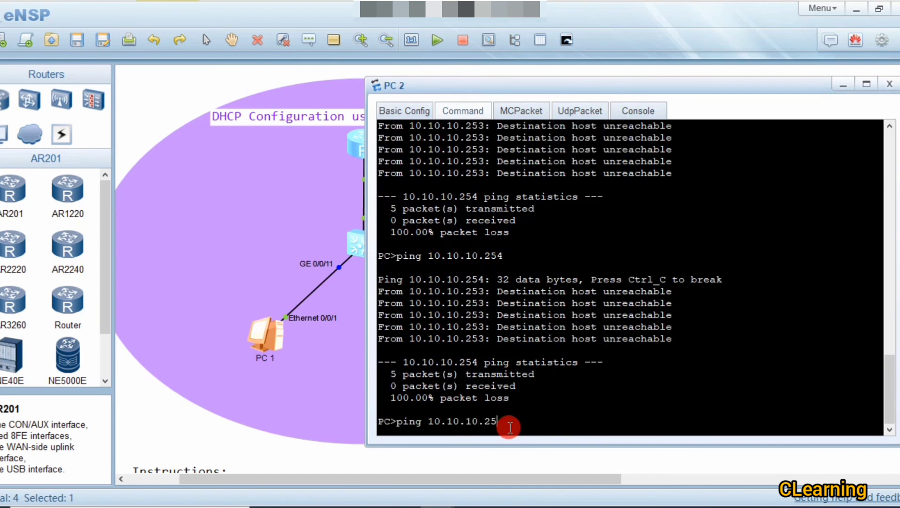
pyautogui.write('3')
pyautogui.press('Return')
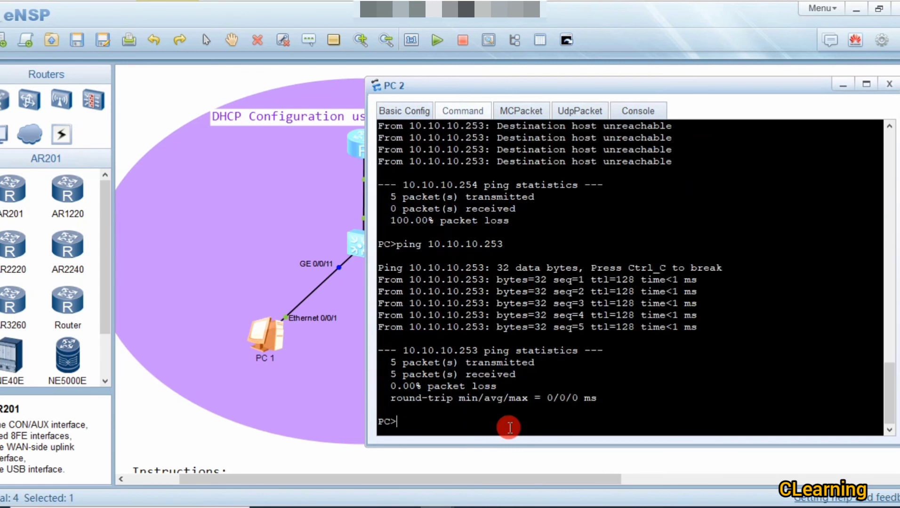
pyautogui.press('Up')
pyautogui.press('BackSpace')
pyautogui.write('4')
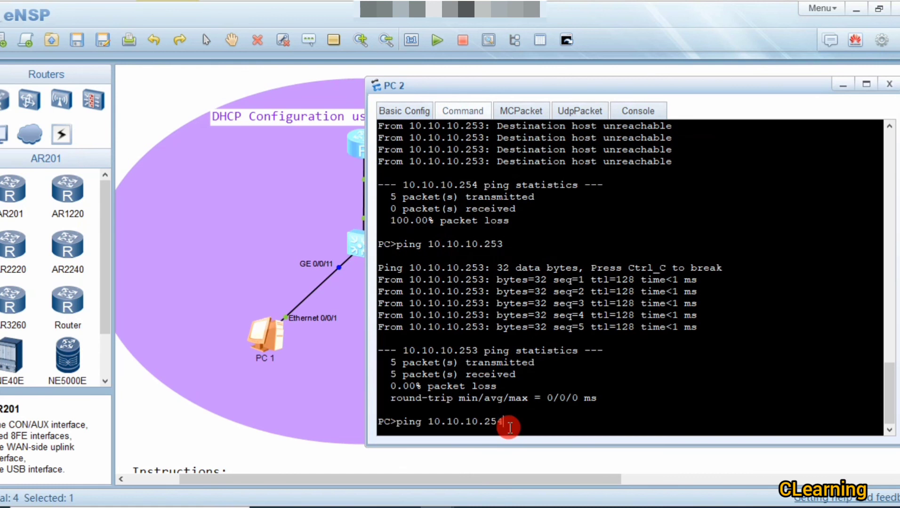
pyautogui.press('Return')
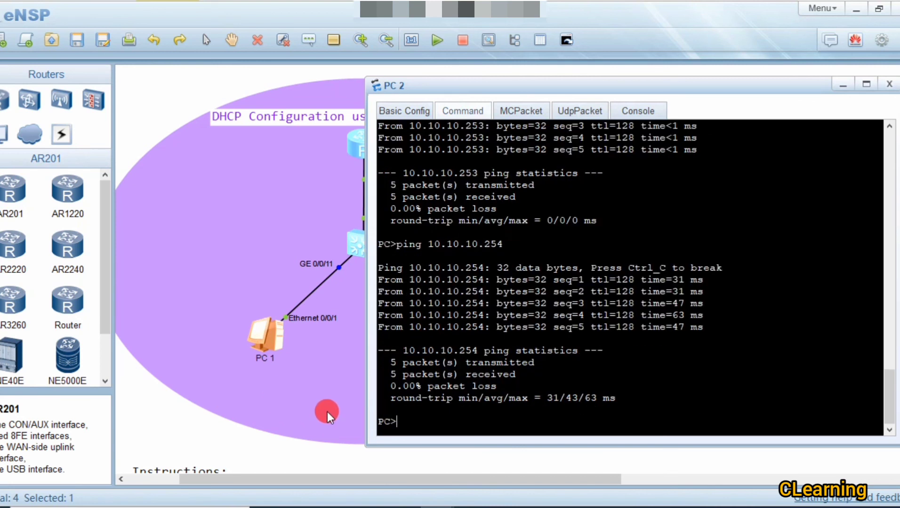
pyautogui.click(890, 84)
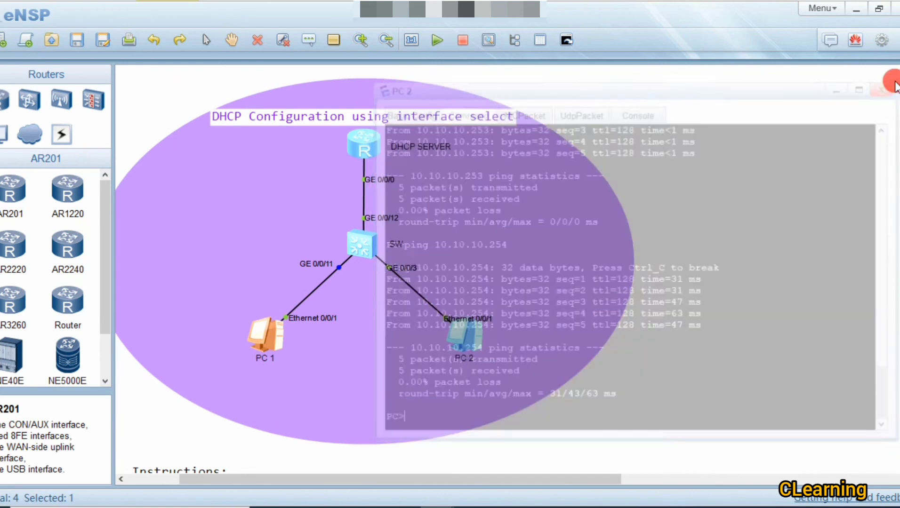